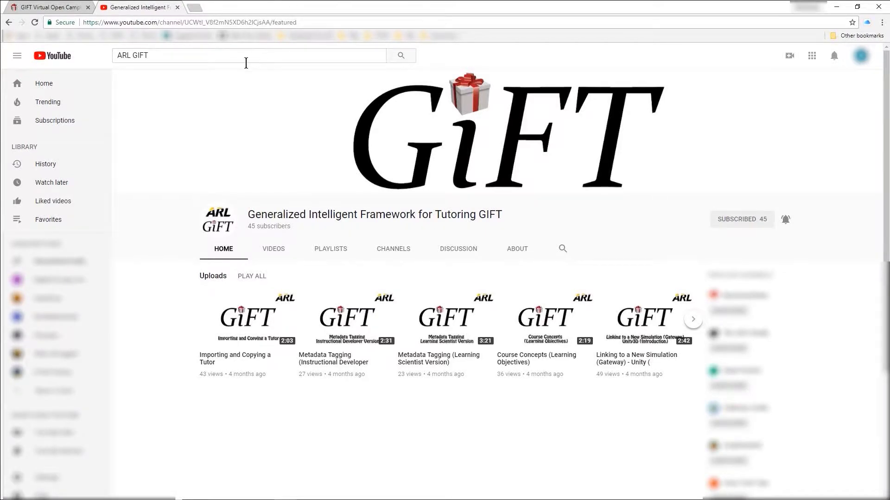
Step: View the GIFT YouTube channel's playlists, then switch to the GIFT Virtual Open Campus courses page
left_click(246, 64)
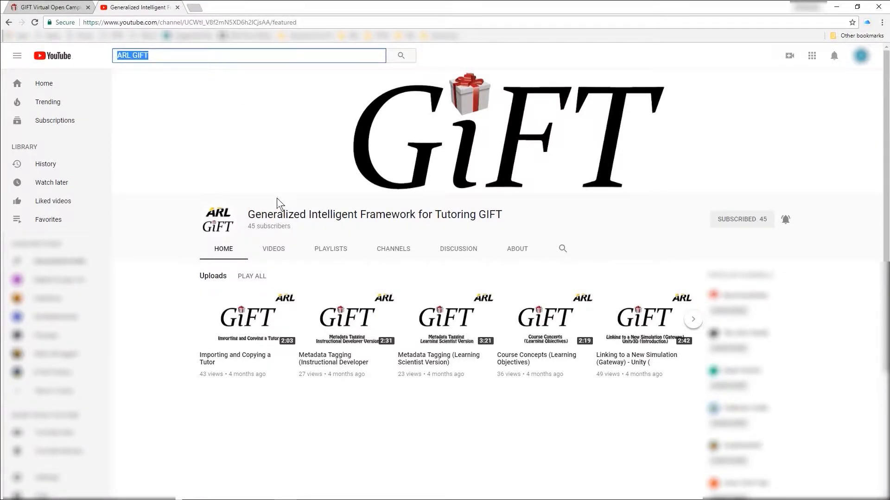
left_click(335, 252)
mouse_move(347, 152)
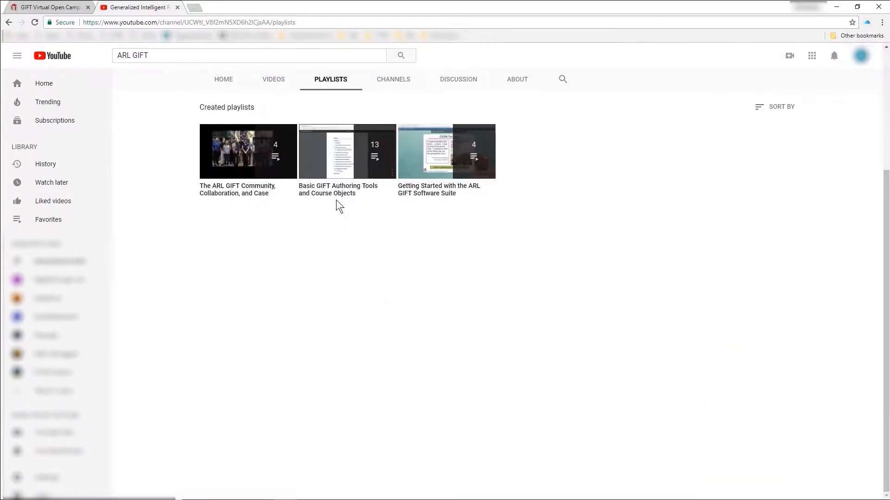
left_click(346, 167)
left_click(54, 10)
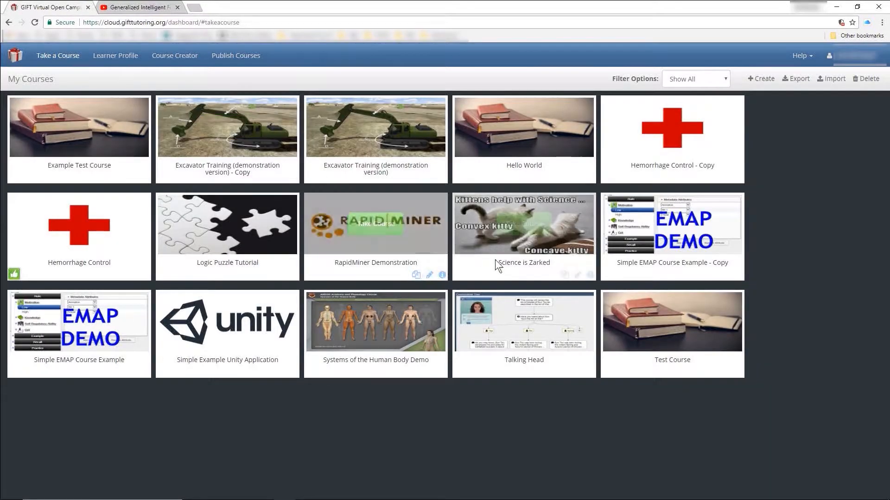
Step: In Test Course, add a PowerPoint element 'Test PowerPoint' after Example Guidance and open its Real-Time Assessment
left_click(727, 373)
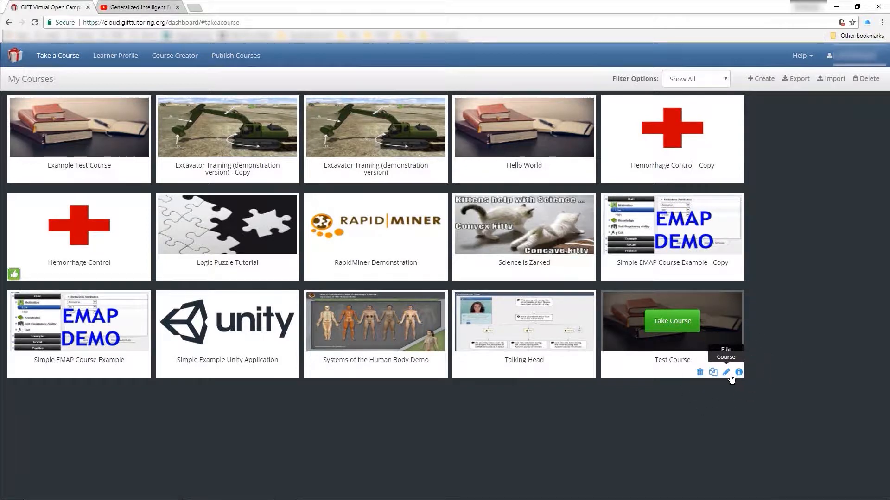
left_click(101, 254)
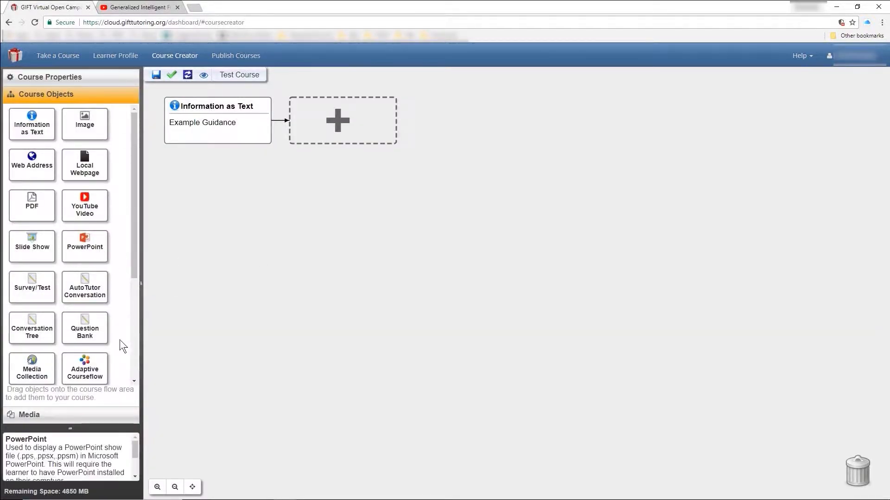
left_click_drag(78, 436, 87, 358)
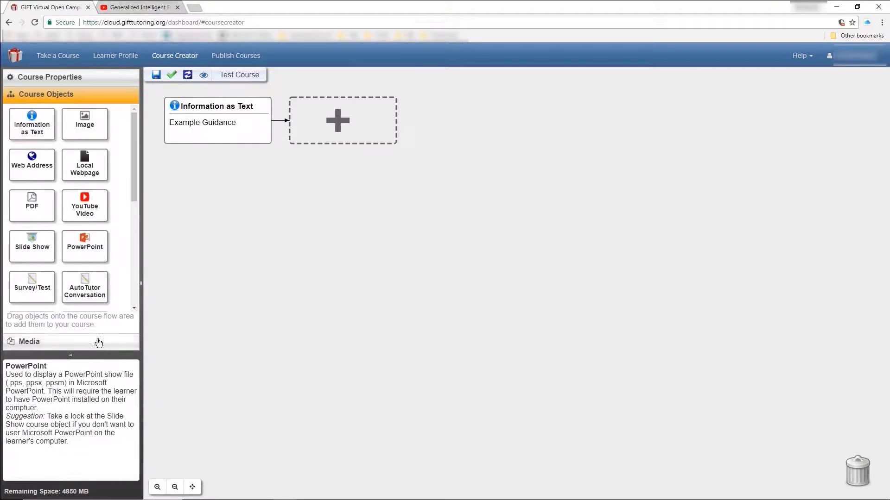
left_click_drag(98, 257, 326, 137)
type("Test PowerP")
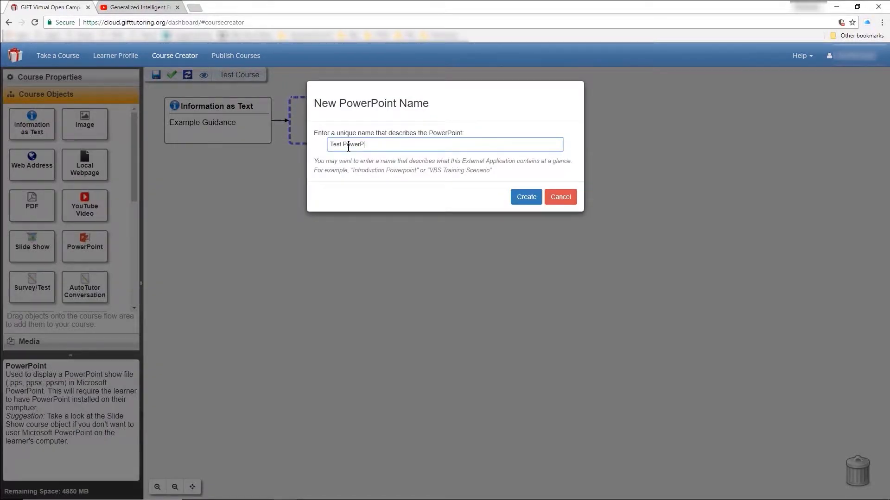
type("oint")
key("Return")
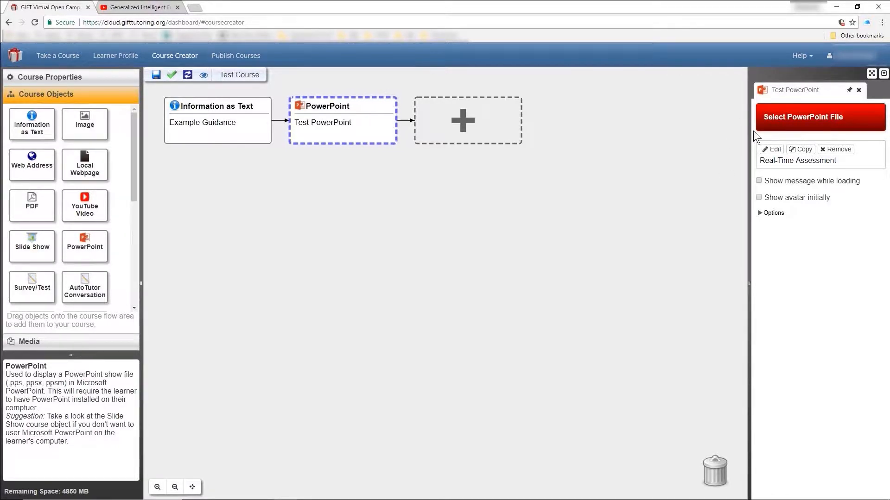
left_click(775, 151)
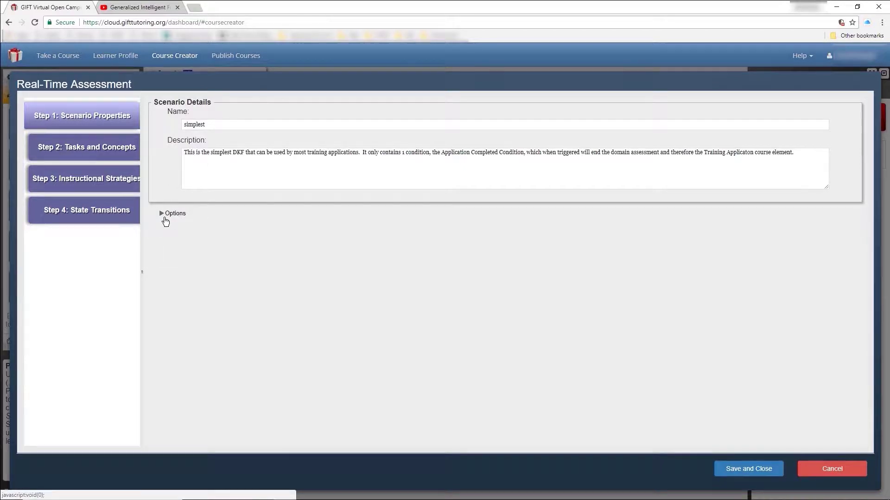
left_click(165, 218)
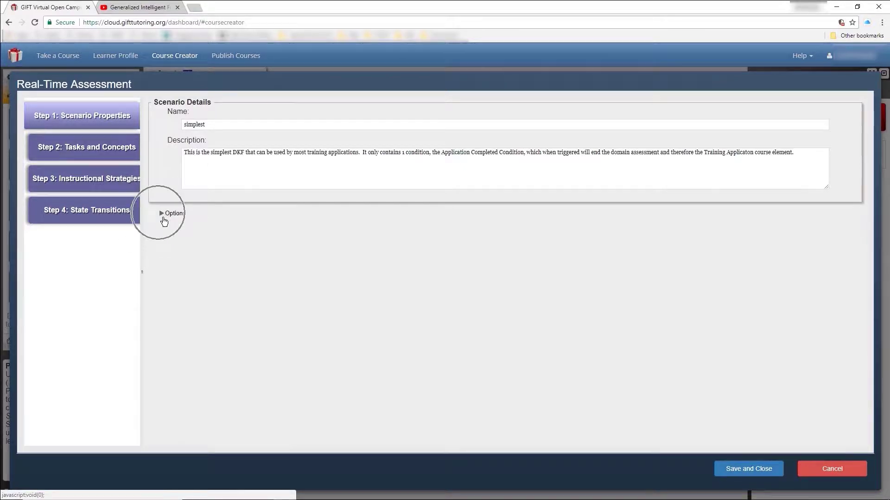
Step: Review the Application Completed task, its concept and the ApplicationCompletedCondition assessment logic
left_click(118, 149)
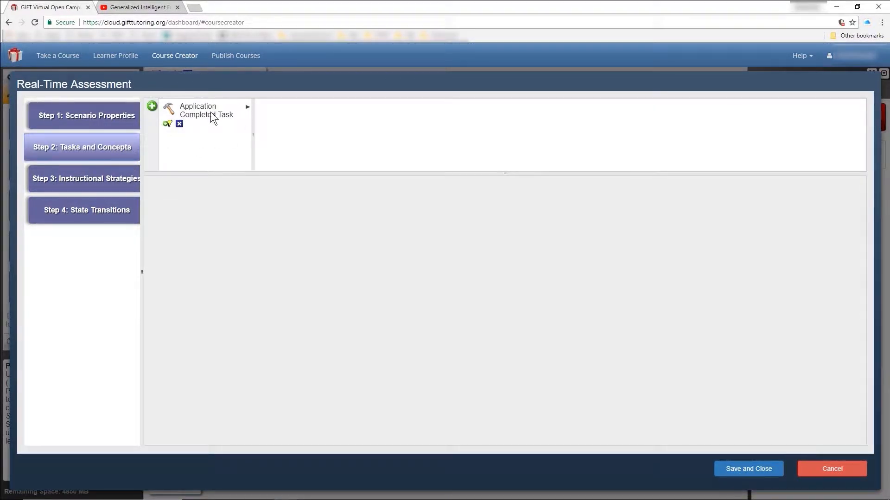
left_click(211, 112)
left_click(119, 182)
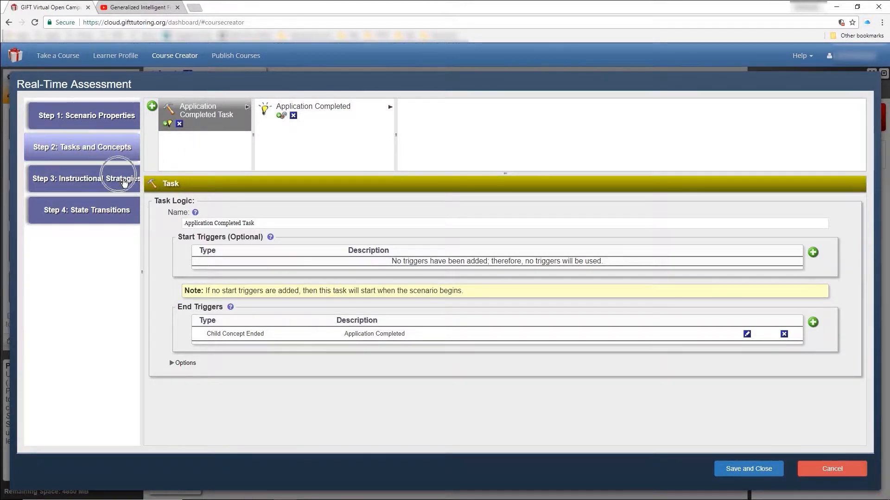
left_click(121, 215)
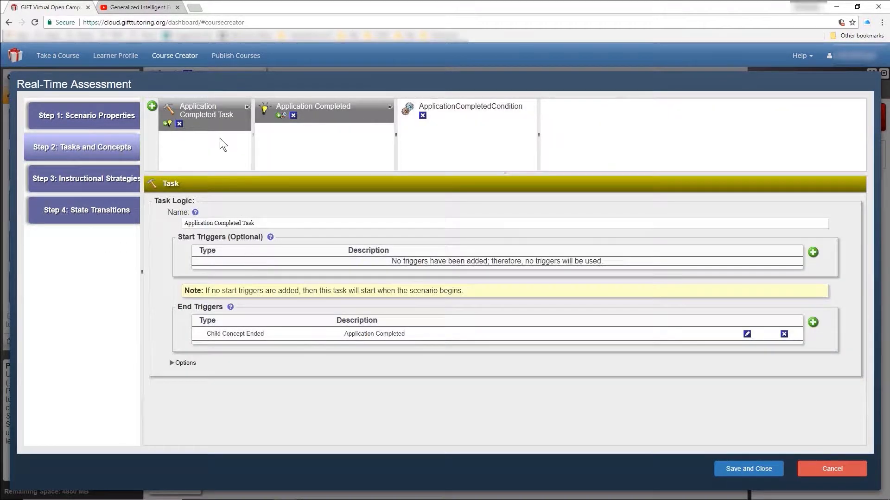
left_click(126, 150)
left_click(321, 111)
left_click(456, 109)
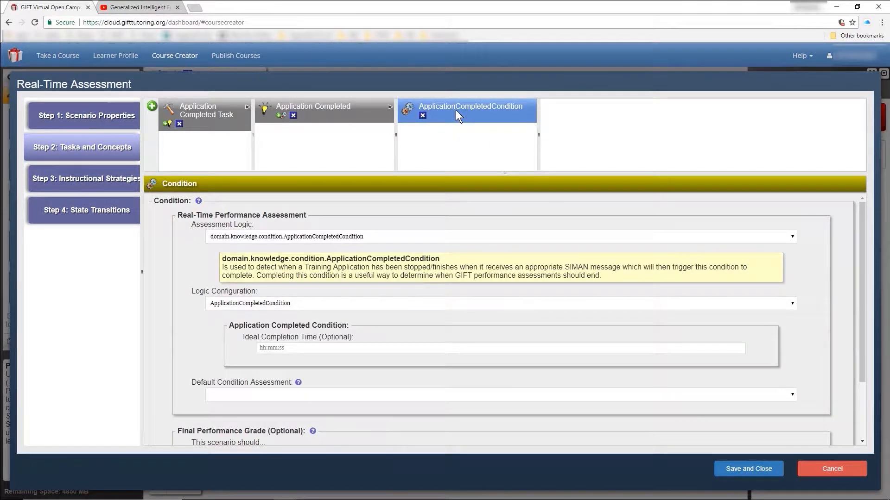
Step: Review the scenario properties, empty instructional strategies and state transitions, then save and close the assessment
left_click(115, 129)
left_click(123, 157)
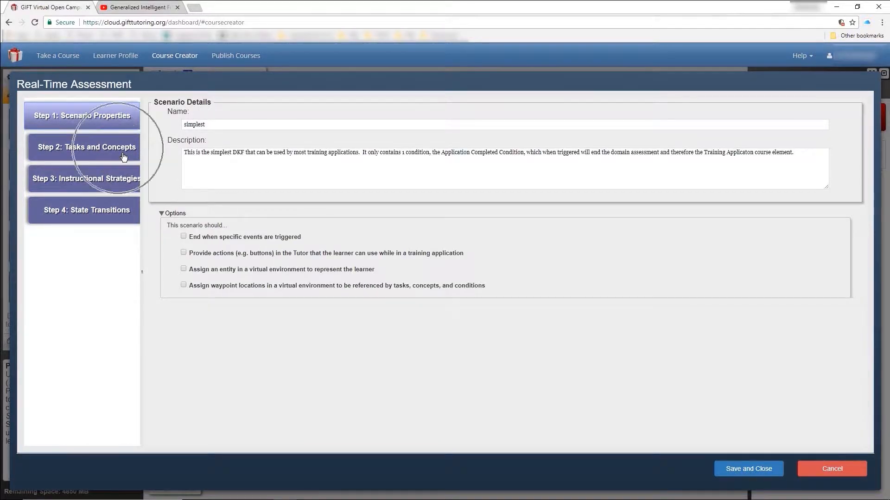
left_click(127, 193)
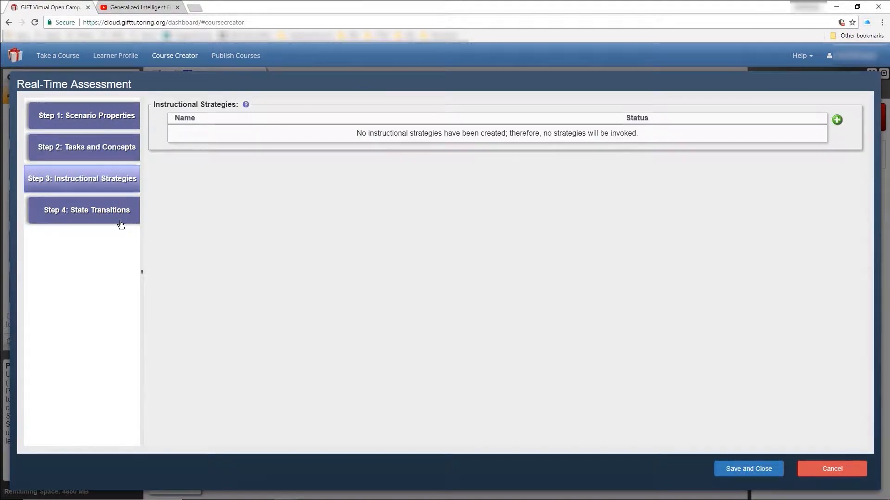
left_click(120, 223)
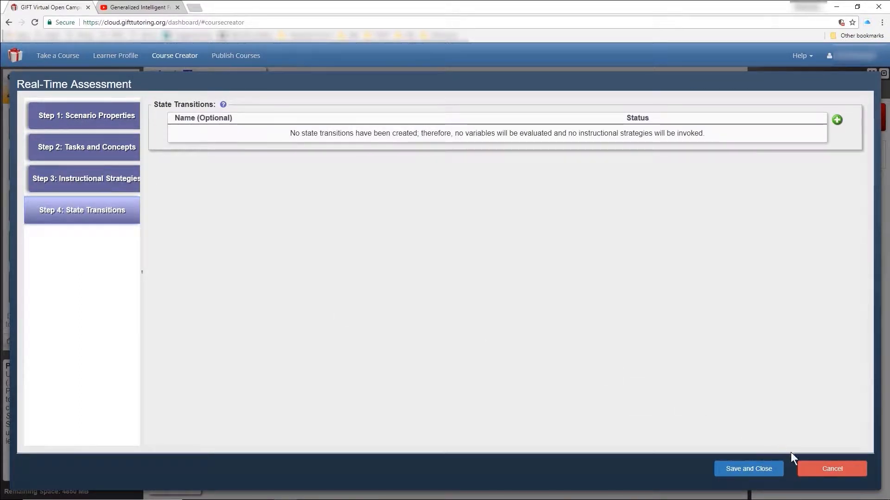
left_click(775, 470)
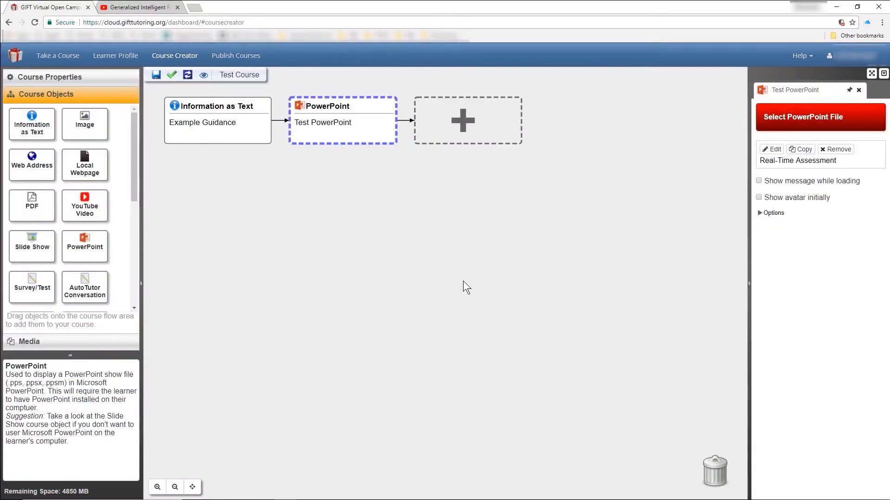
Step: Leave the authoring tool for My Courses and open Hemorrhage Control - Copy for editing
left_click(59, 59)
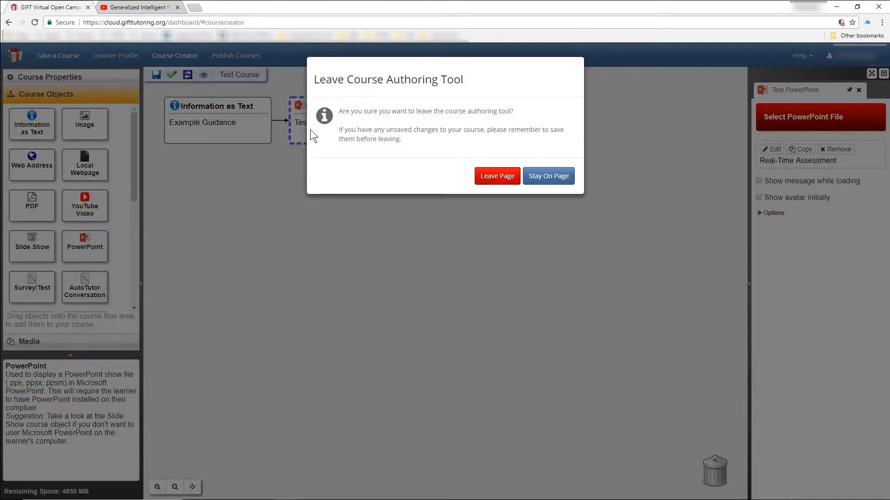
left_click(497, 173)
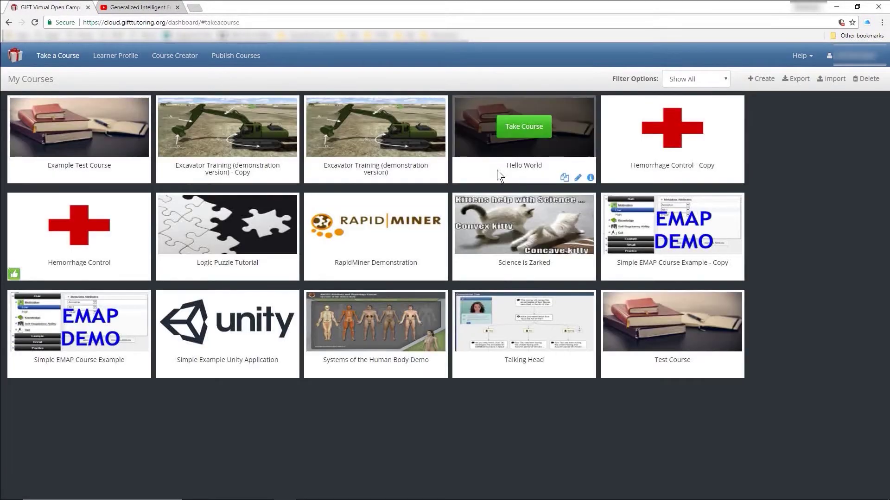
left_click(634, 175)
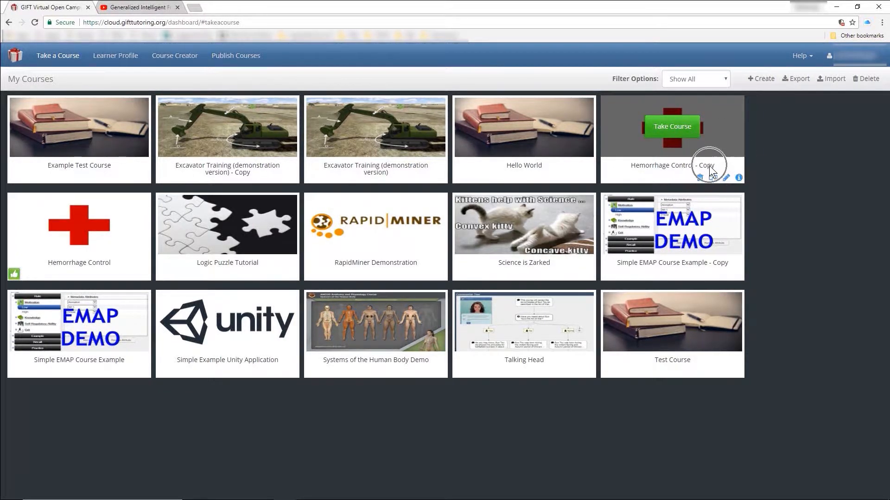
left_click(731, 184)
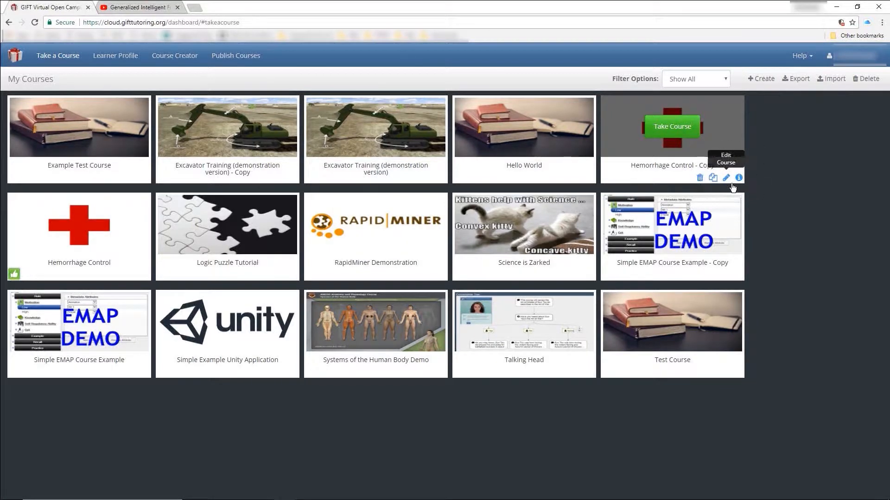
left_click(726, 178)
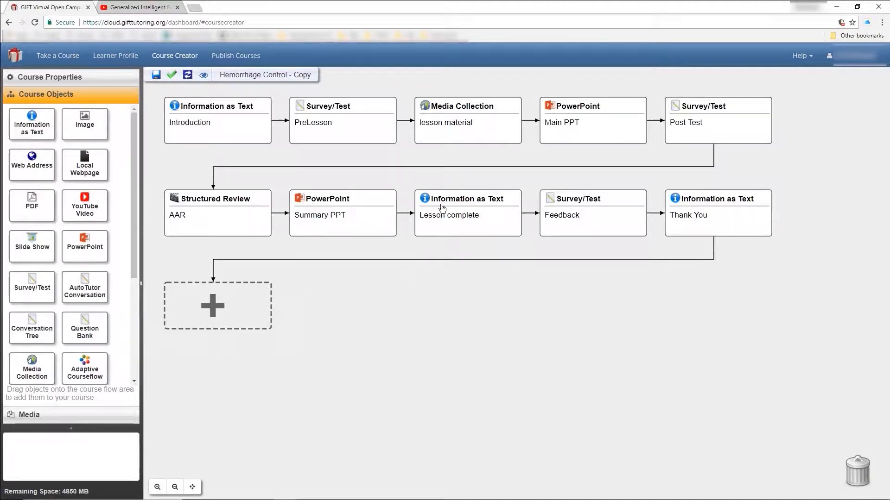
Step: Inspect the Main PPT and Summary PPT settings, then open Main PPT's Real-Time Assessment
left_click(559, 146)
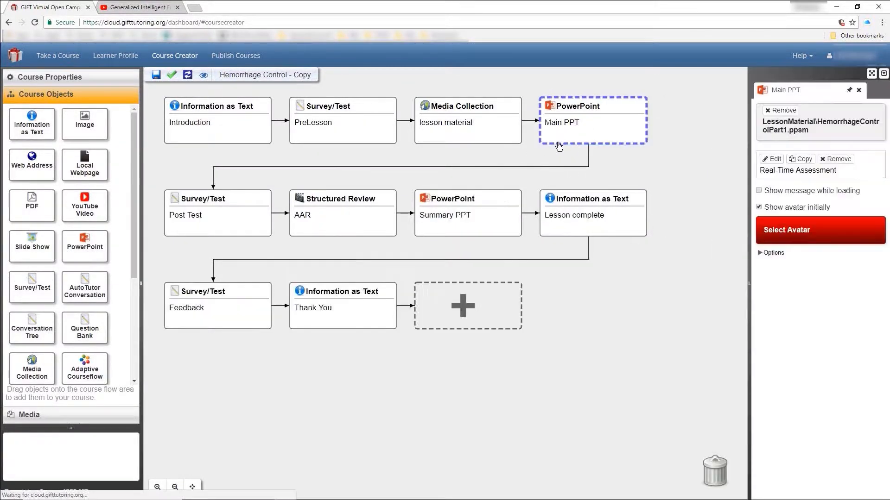
left_click(433, 218)
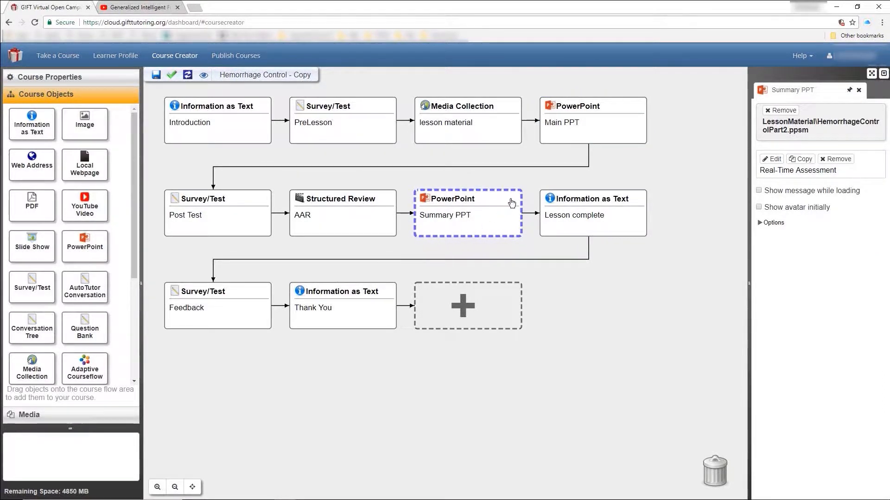
left_click(568, 146)
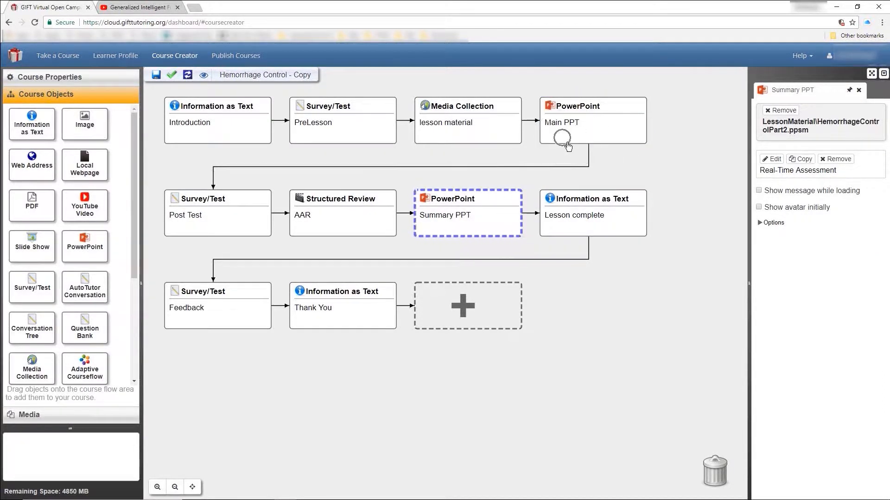
left_click(772, 159)
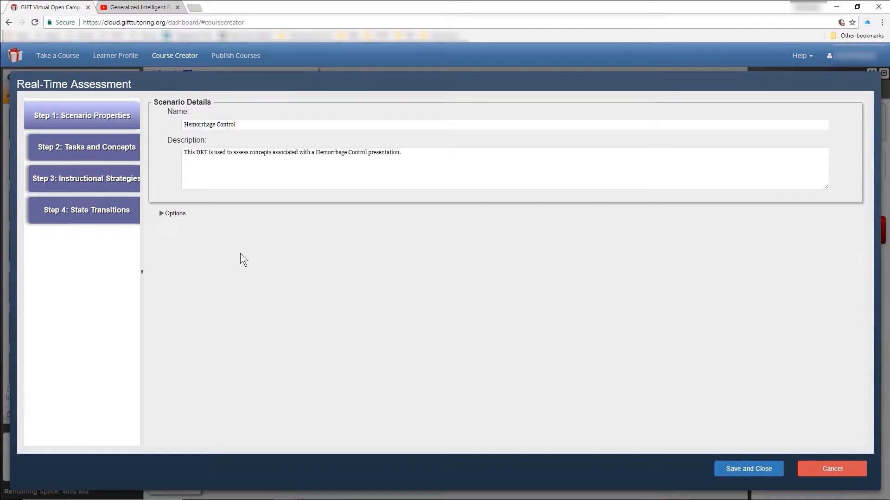
Step: Browse the Hemorrhage Control scenario's tasks, strategies and transitions steps, returning to scenario properties
left_click(99, 129)
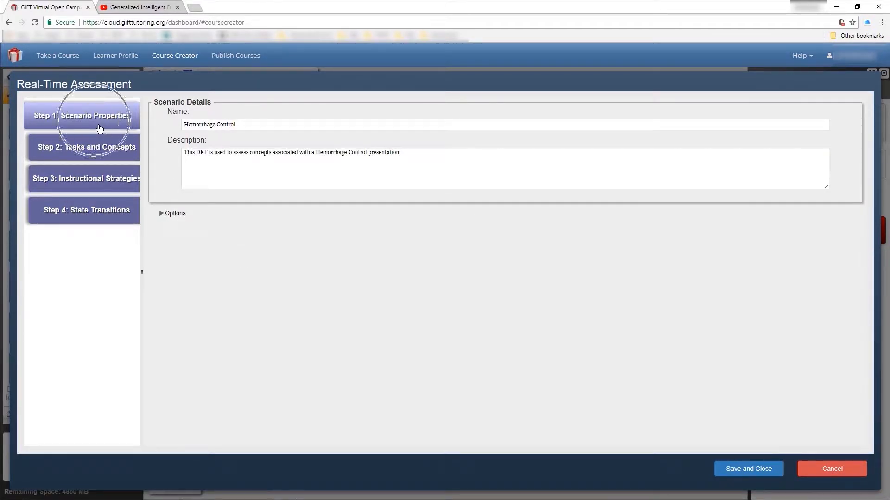
left_click(103, 153)
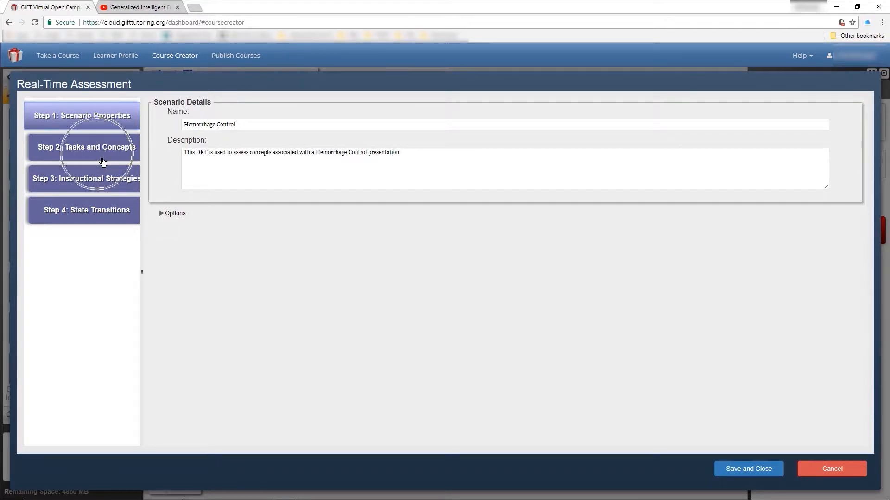
left_click(108, 187)
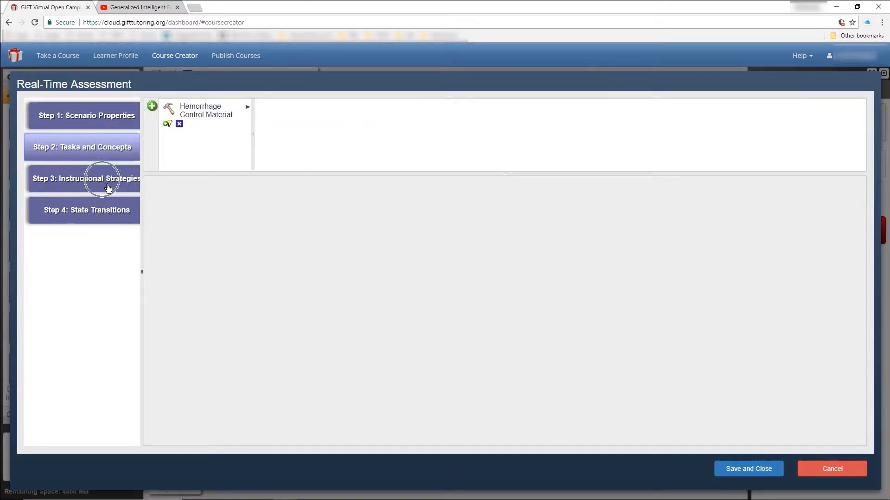
left_click(106, 226)
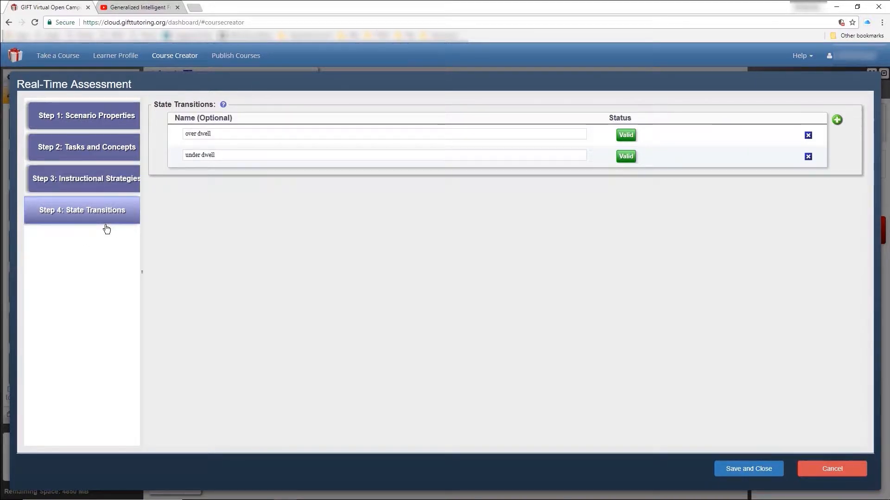
left_click(115, 122)
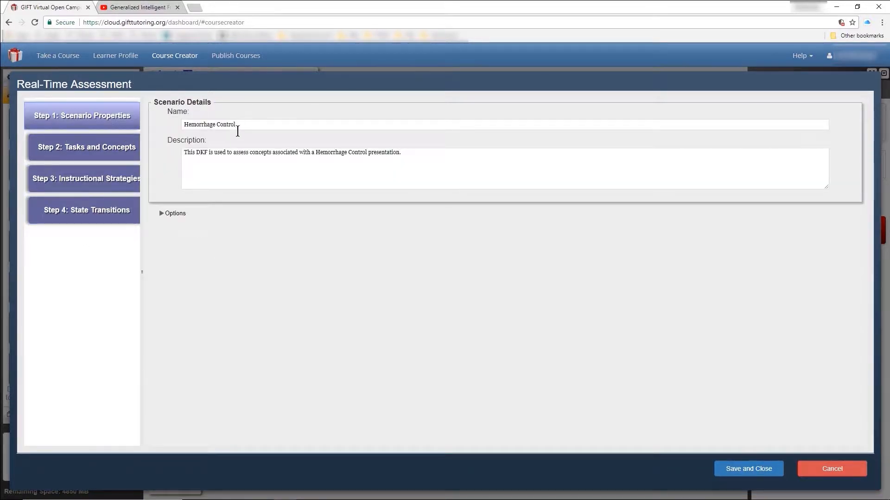
Step: Highlight the scenario name and description and expand its Options showing waypoint and entity settings
left_click_drag(237, 129, 180, 125)
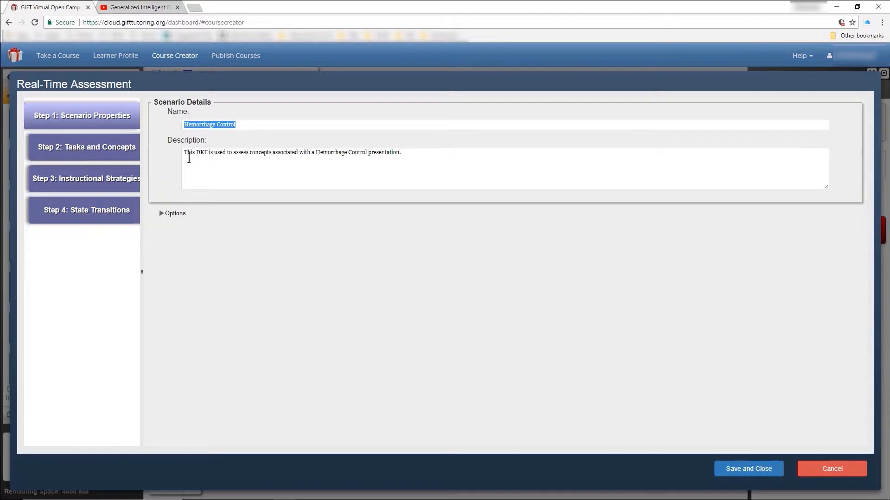
left_click_drag(187, 158, 424, 159)
left_click(426, 160)
left_click(169, 219)
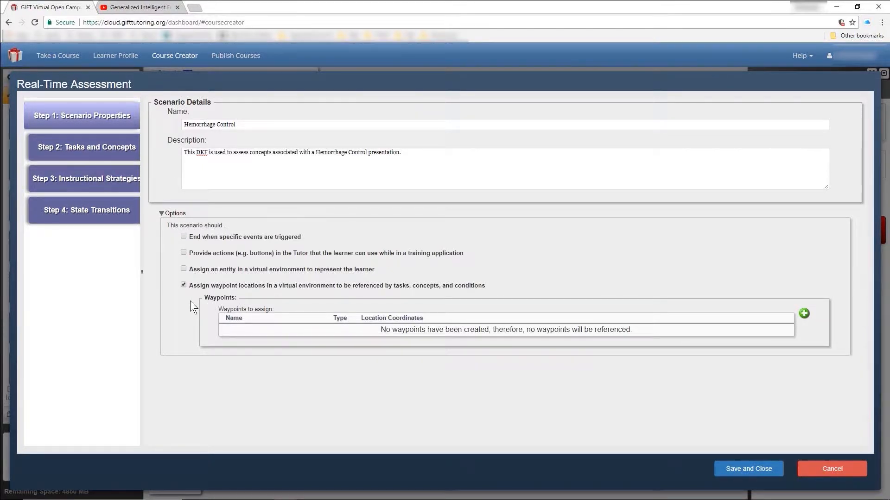
left_click(123, 159)
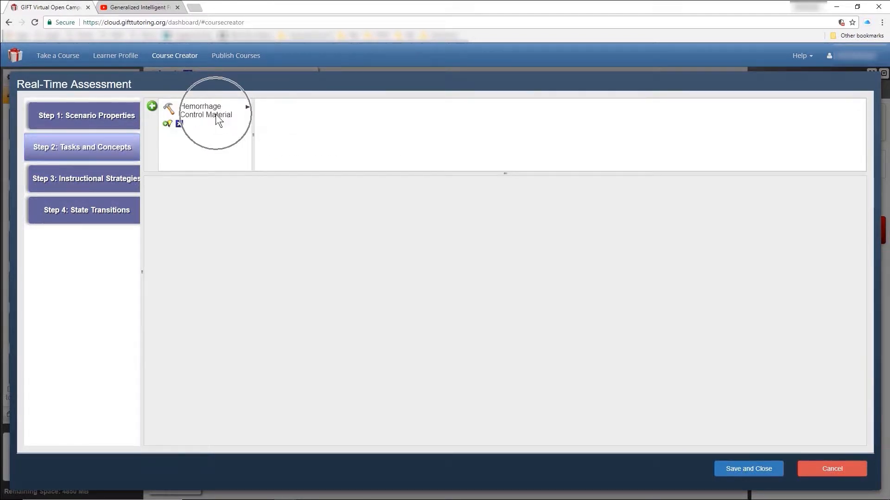
Step: Inspect the Hemorrhage Control Material task, its Under Dwell, Over Dwell and Finish PPT concepts and ApplicationCompletedCondition
left_click(216, 117)
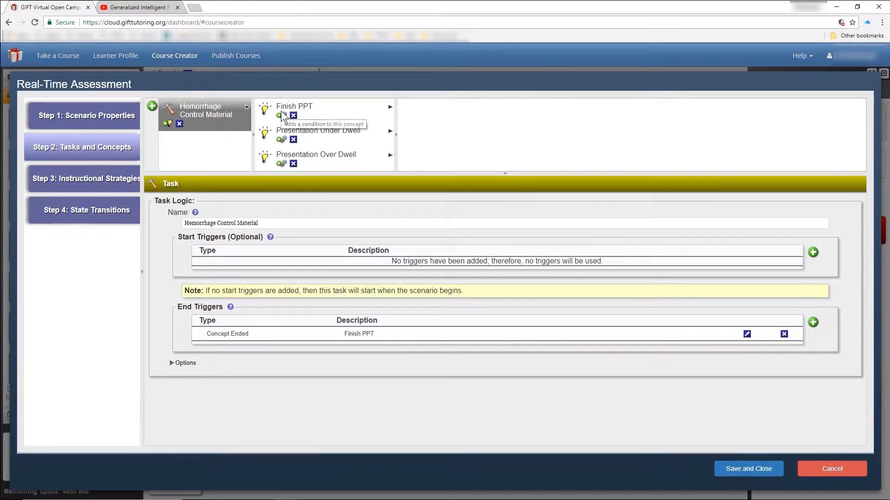
left_click(279, 131)
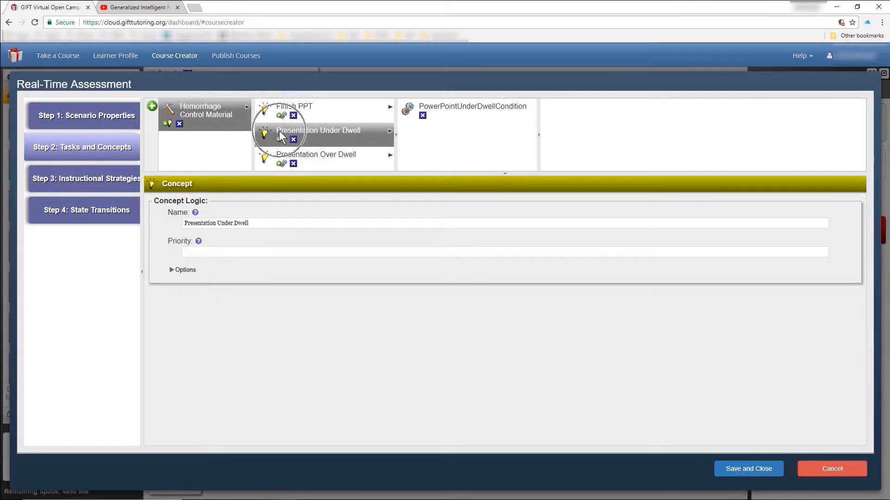
left_click(282, 157)
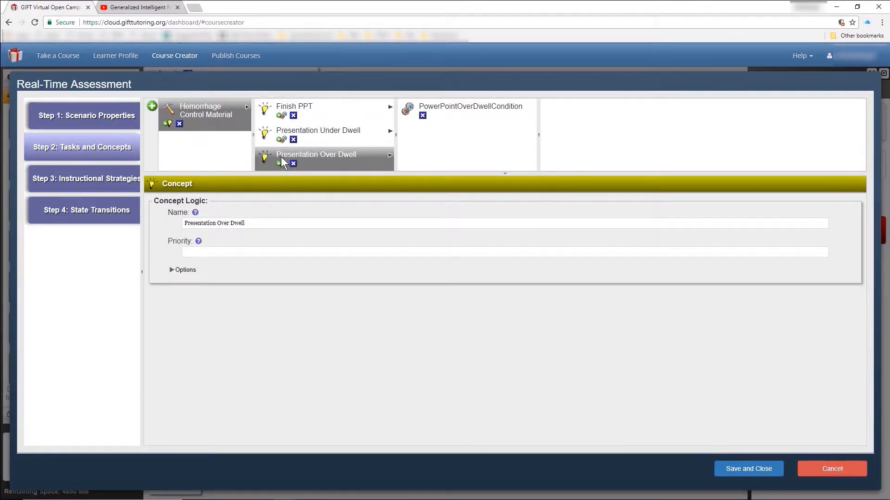
left_click(281, 112)
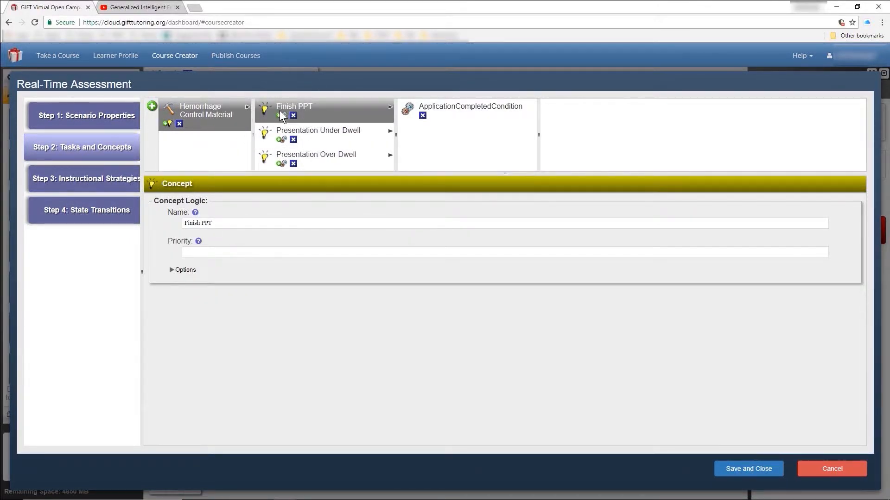
left_click(456, 110)
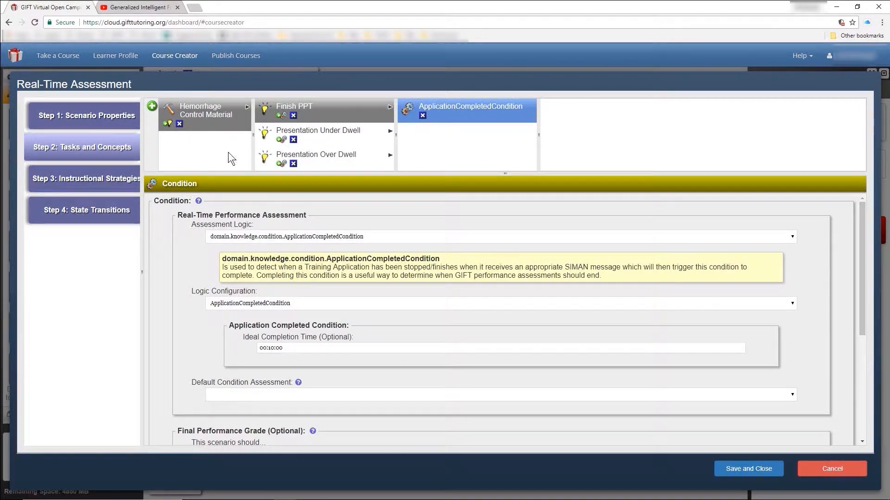
left_click(216, 117)
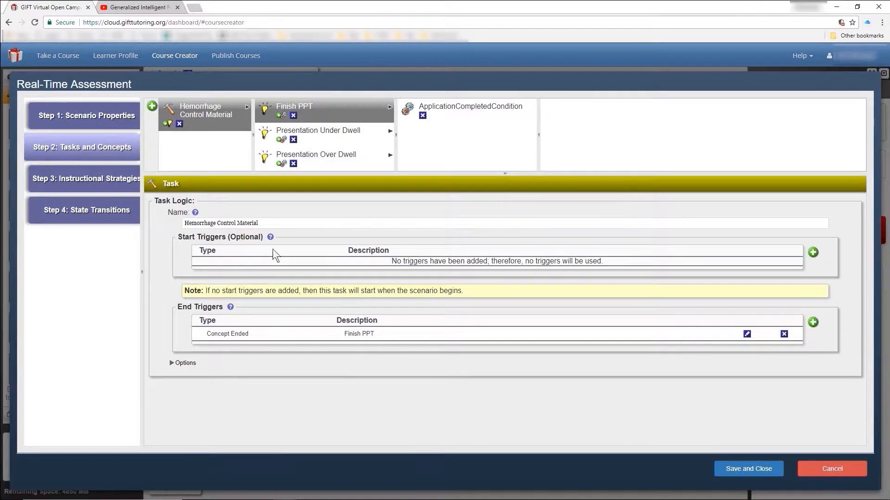
Step: Review the task's start and end trigger help and Add Trigger dialogs, cancelling without changes
left_click(270, 237)
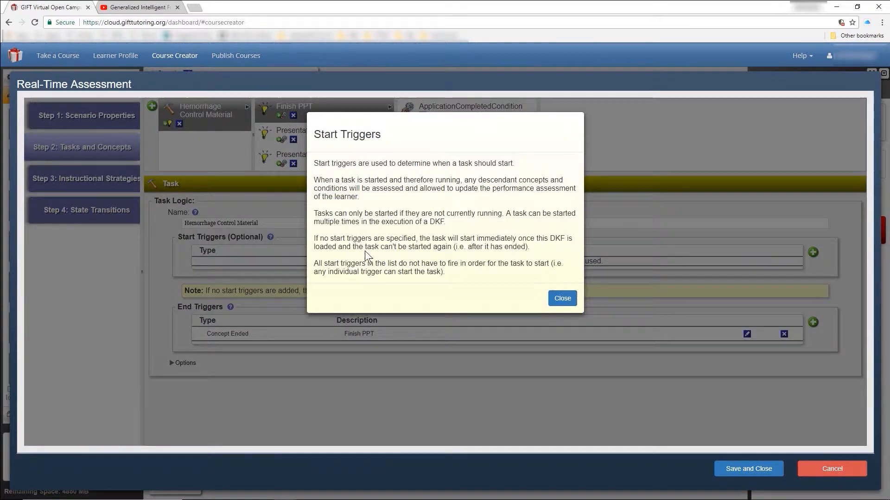
left_click(564, 300)
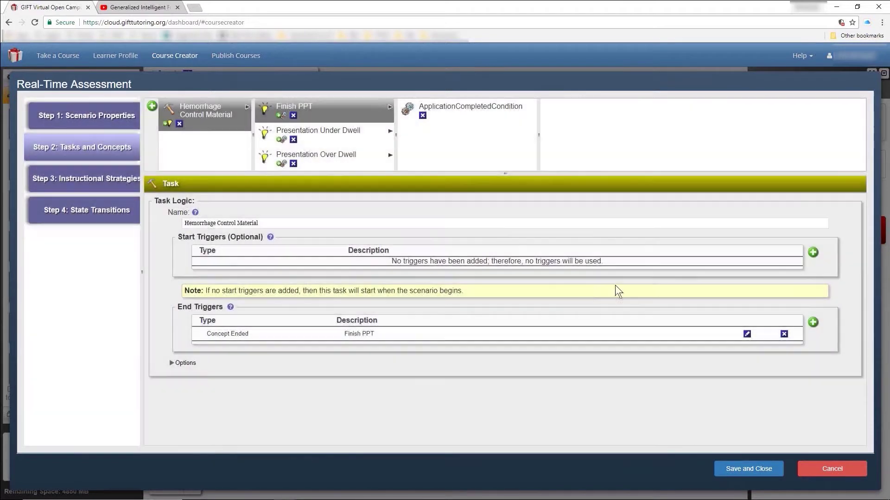
left_click(812, 252)
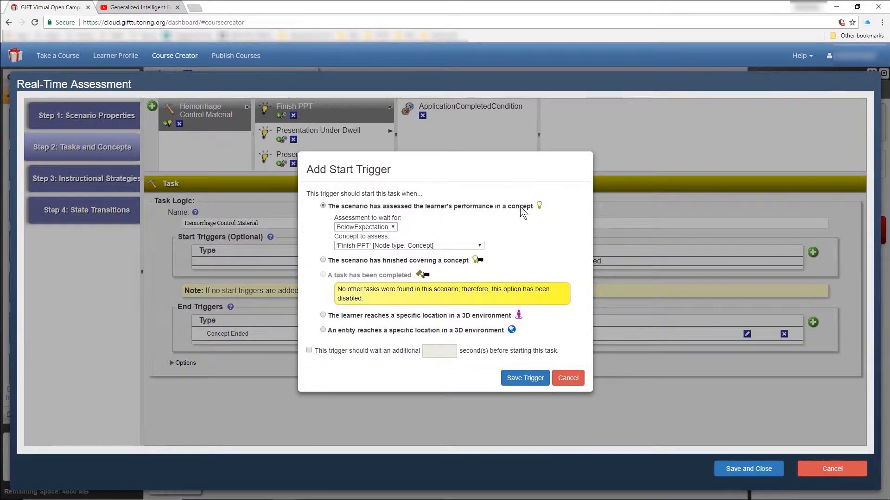
left_click(579, 385)
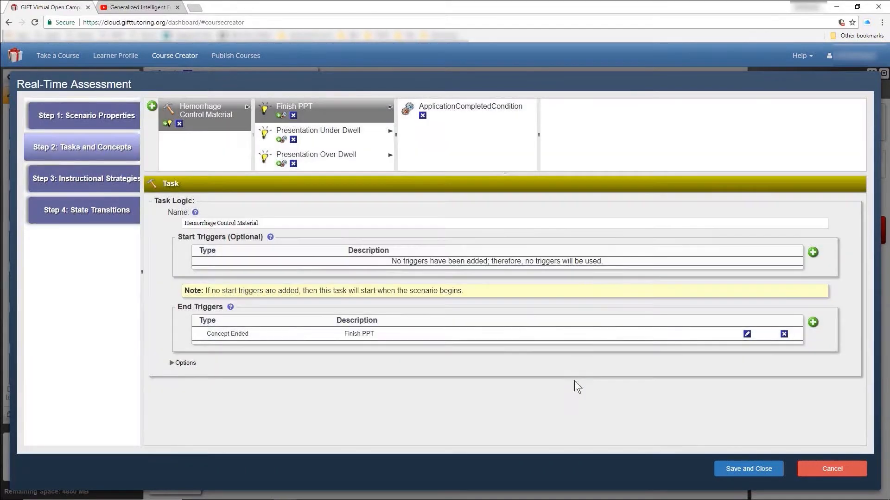
left_click(231, 307)
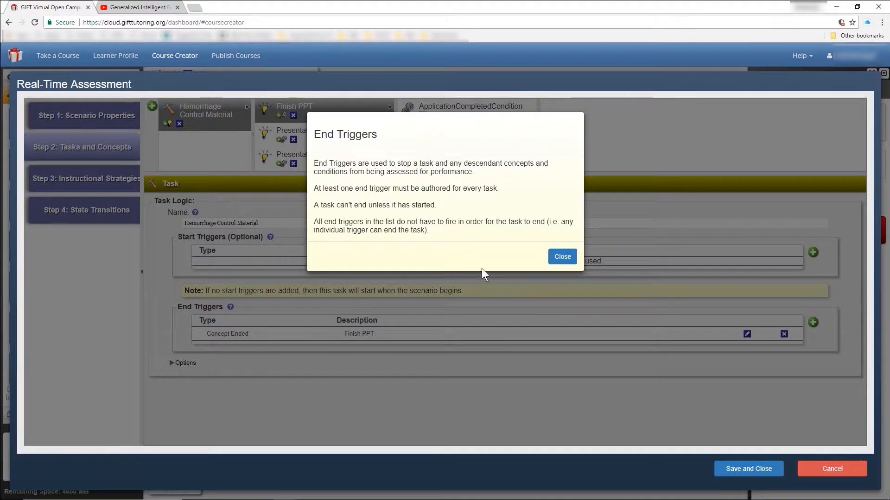
left_click(569, 260)
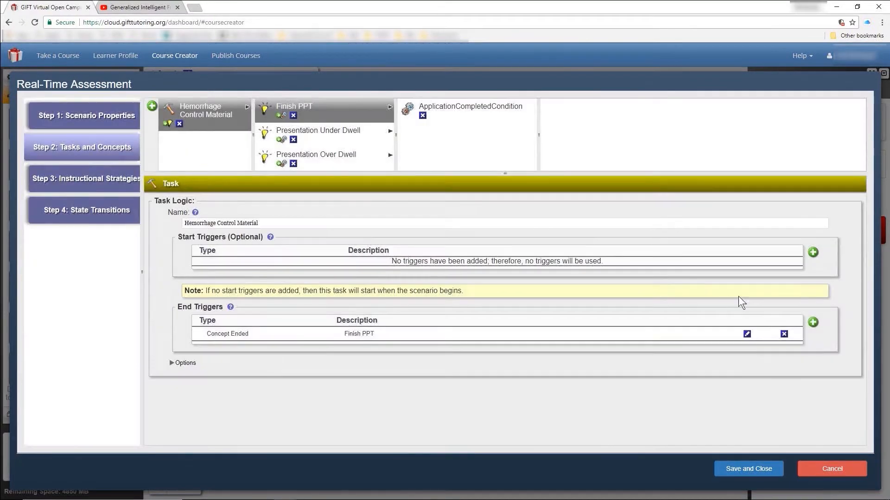
left_click(812, 324)
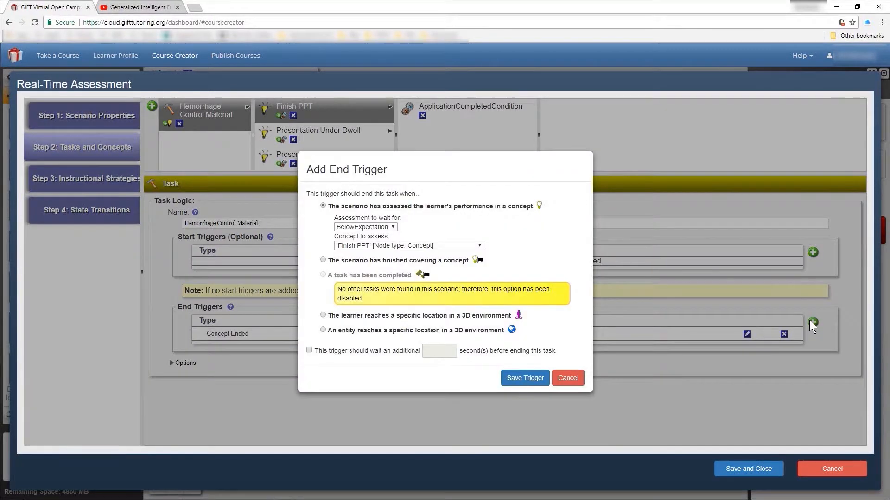
left_click(574, 382)
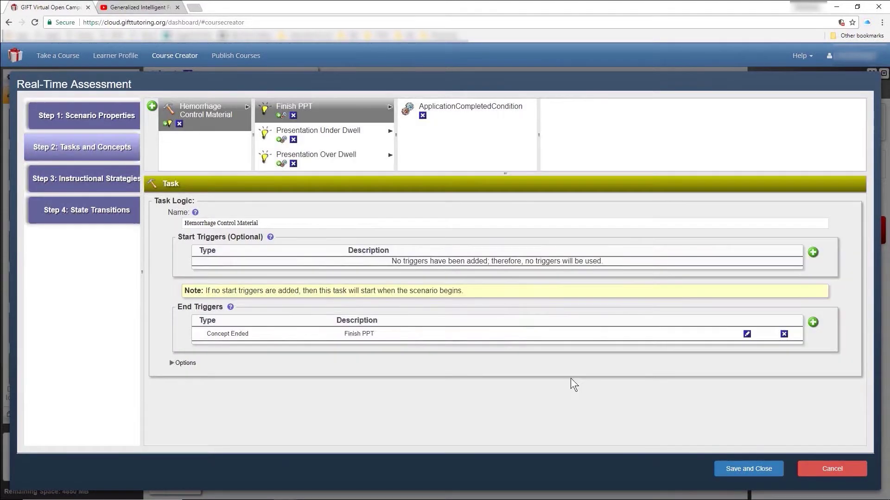
Step: Expand the Finish PPT concept's additional assessment options and view its ApplicationCompletedCondition settings
left_click(327, 113)
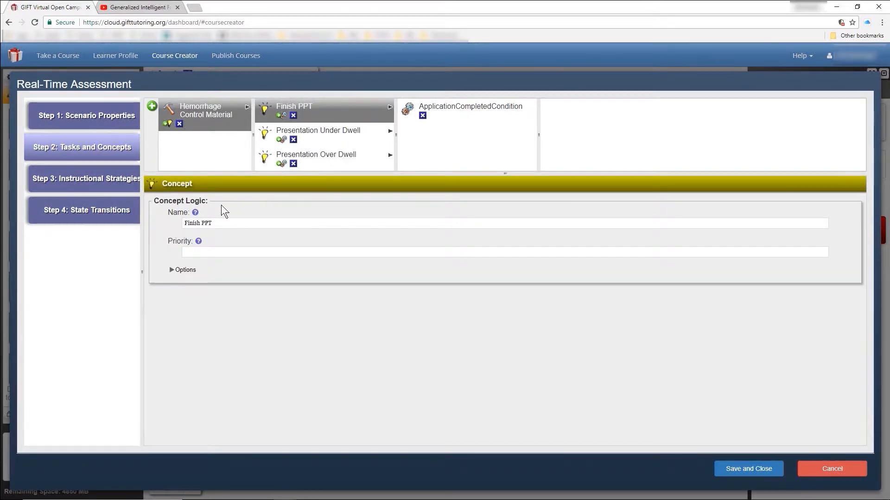
left_click(203, 251)
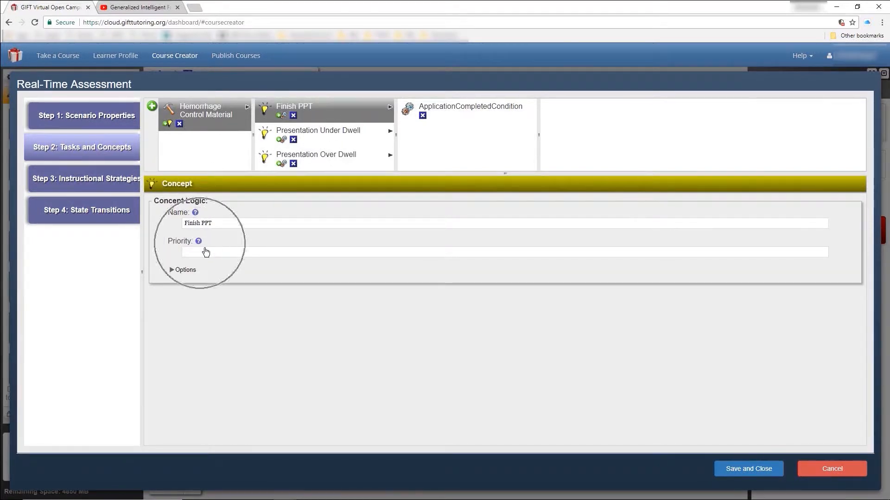
left_click(179, 278)
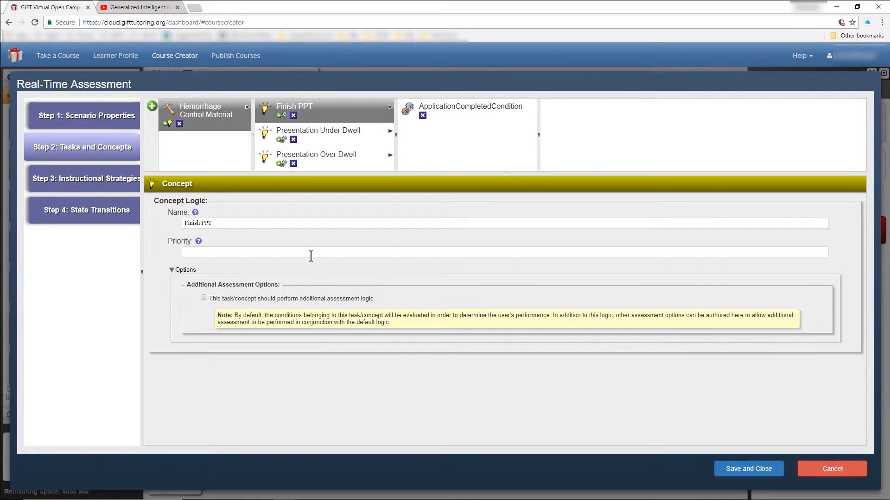
left_click(464, 109)
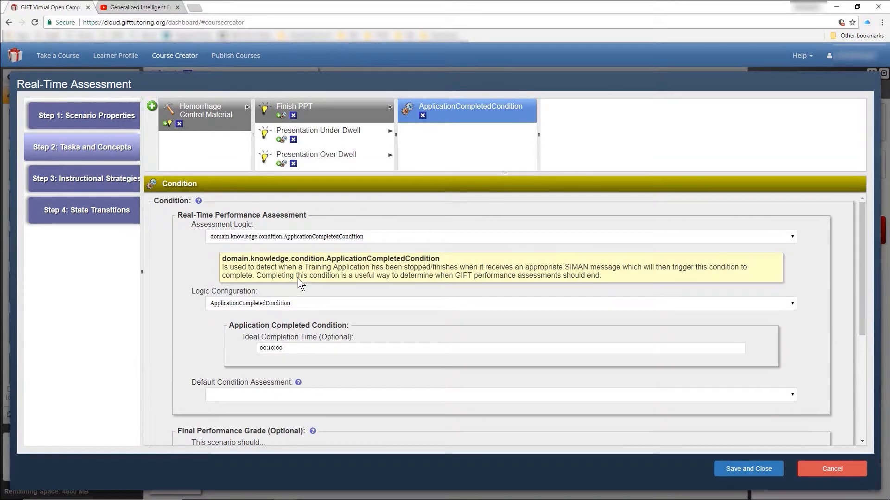
left_click_drag(221, 258, 554, 301)
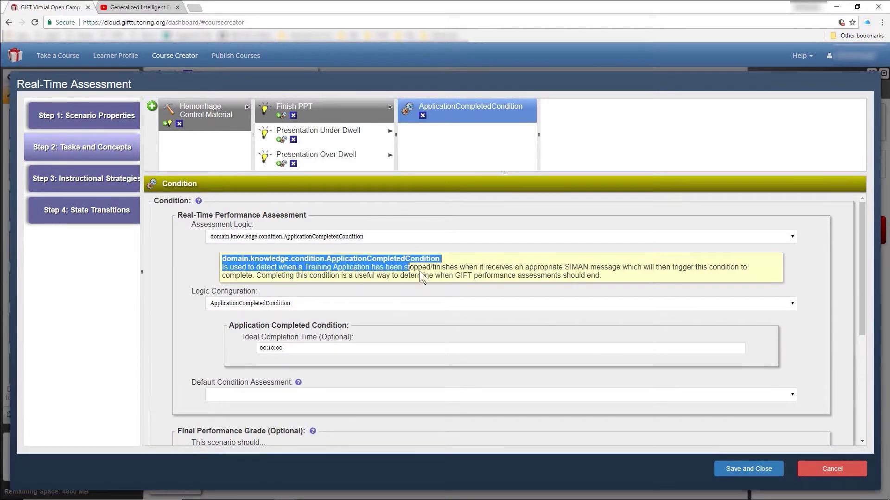
left_click(296, 303)
scroll(367, 352, "down", 1)
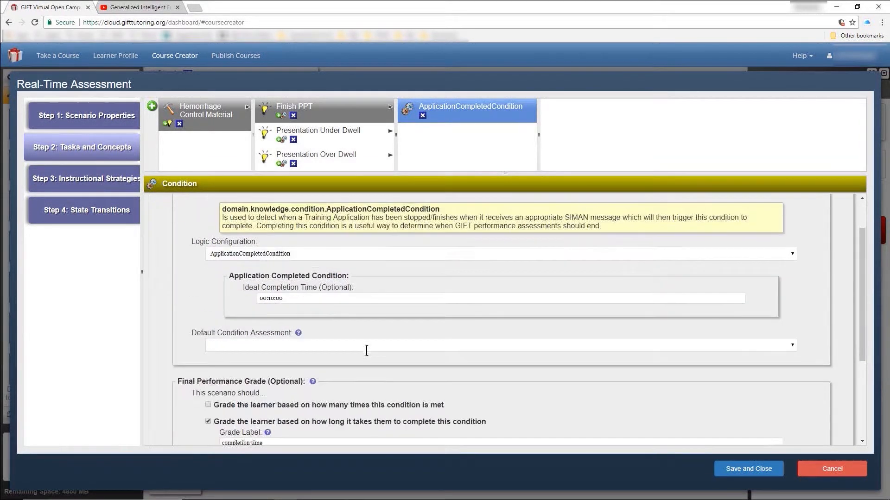
scroll(367, 351, "down", 1)
scroll(360, 344, "down", 2)
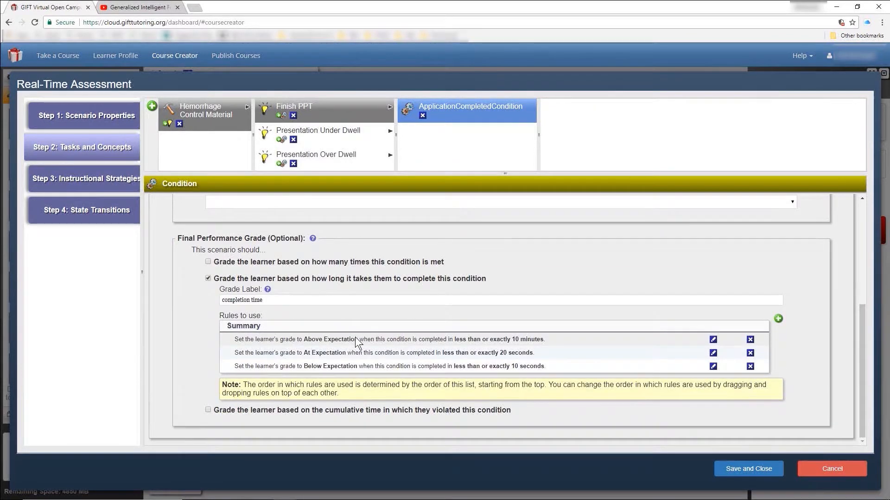
left_click_drag(229, 338, 291, 340)
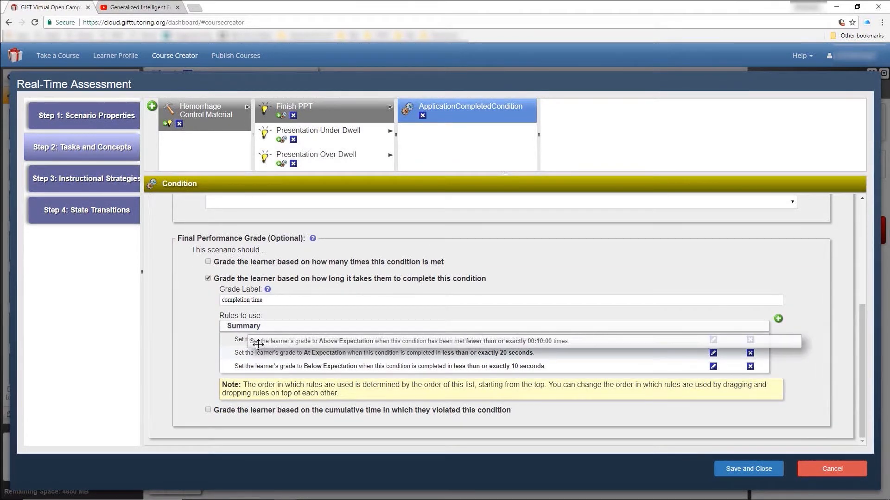
left_click(499, 338)
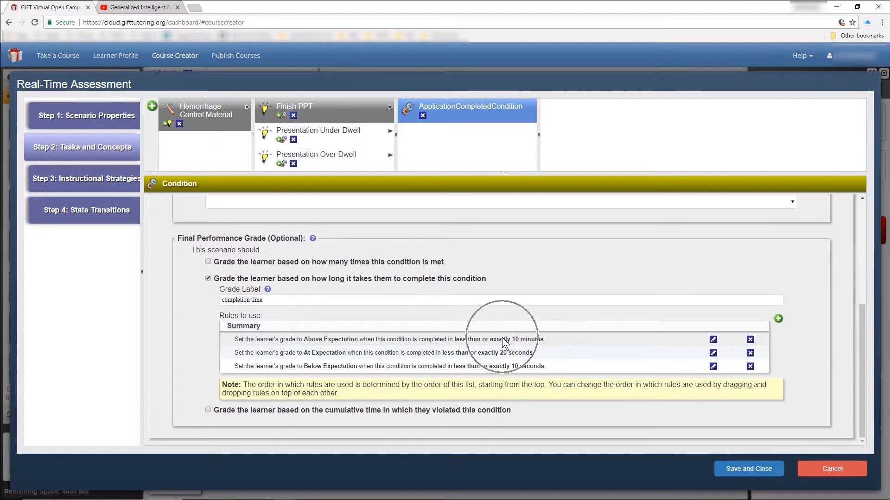
left_click(713, 339)
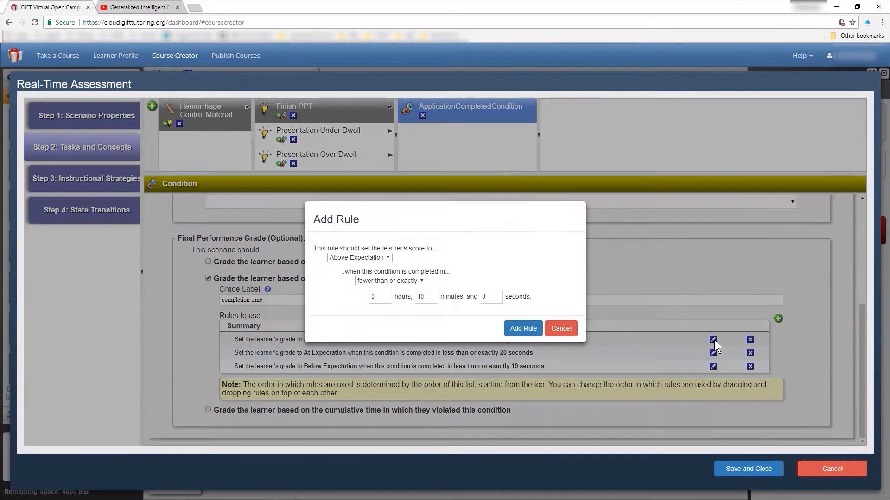
left_click(381, 259)
left_click(428, 298)
left_click(562, 329)
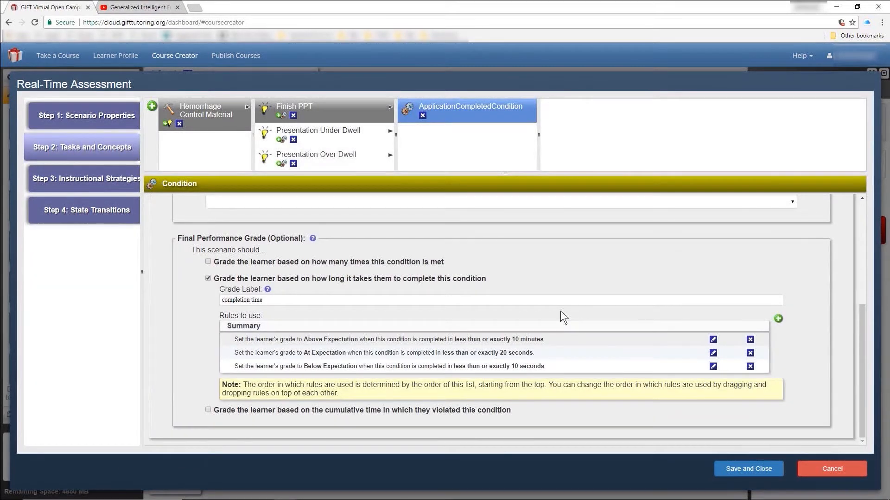
Step: View the Instructional Strategies help and select the presentation duration too fast strategy
left_click(132, 192)
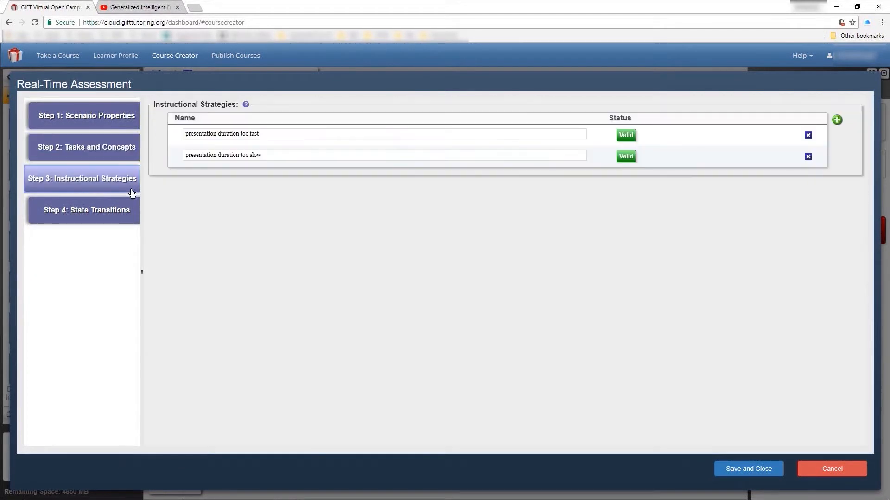
left_click(245, 105)
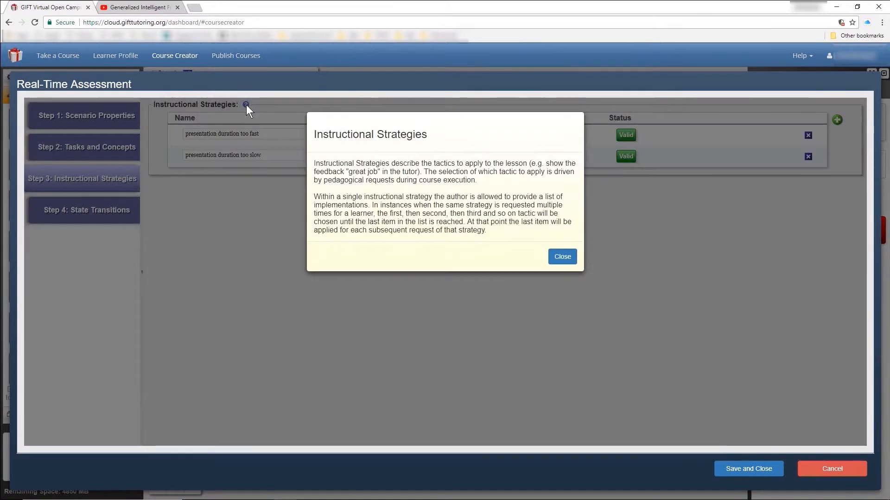
left_click(563, 256)
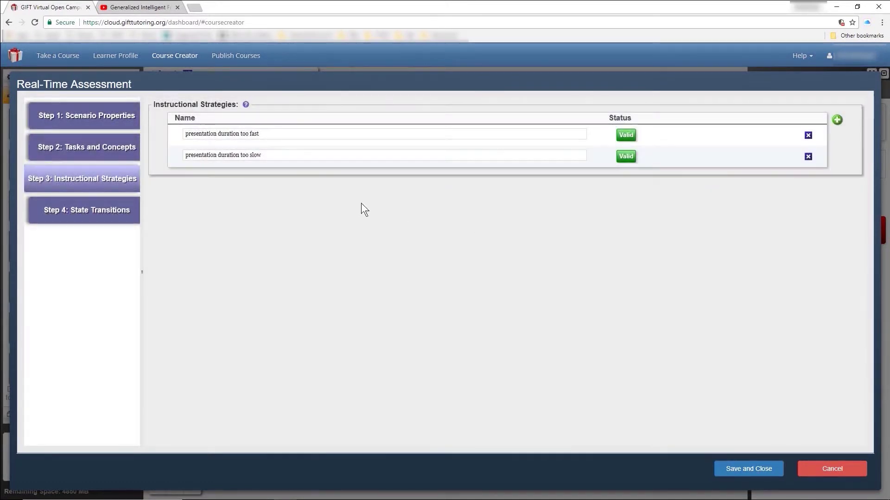
left_click(272, 143)
left_click(271, 154)
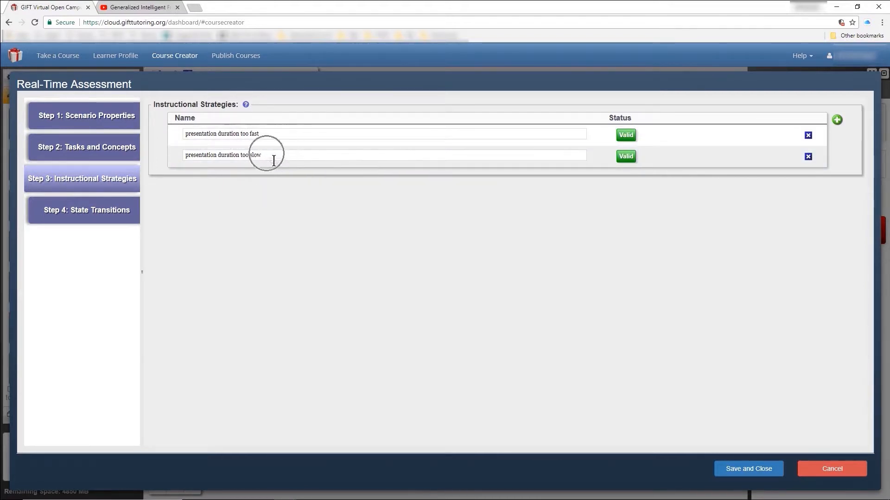
left_click(175, 140)
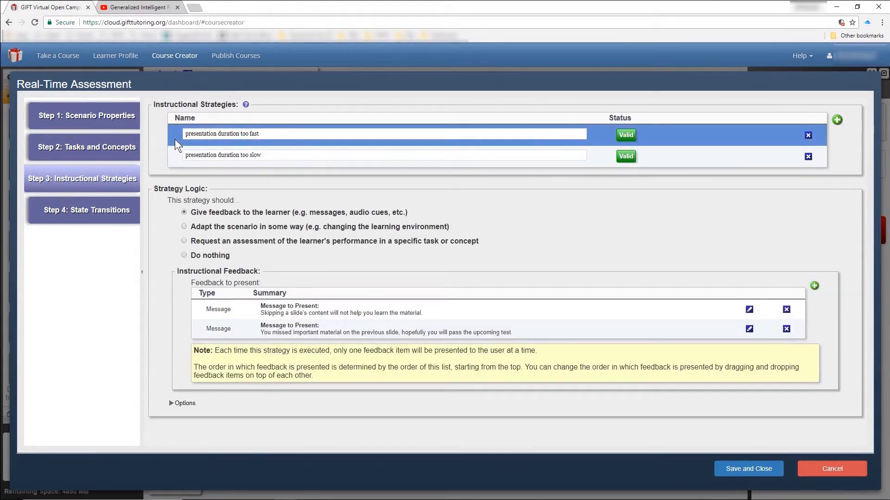
Step: Try reordering the strategy's two feedback messages and inspect the first feedback editor, cancelling without changes
left_click(264, 309)
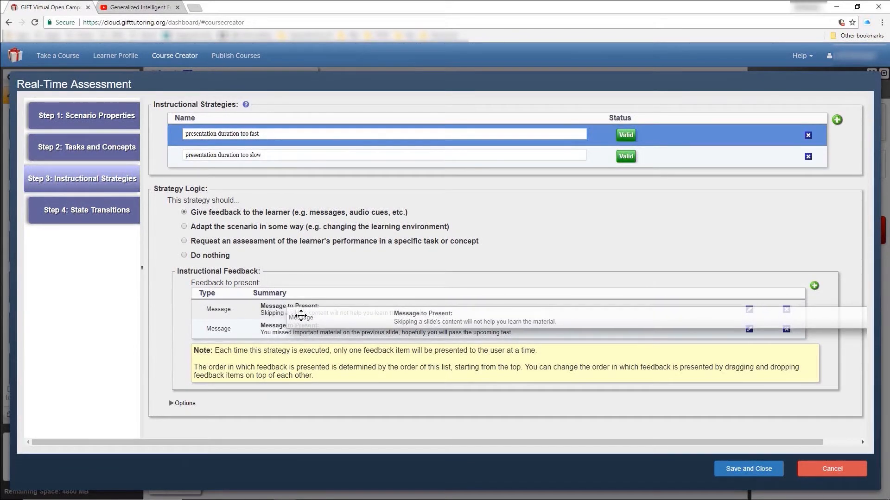
left_click_drag(263, 309, 297, 332)
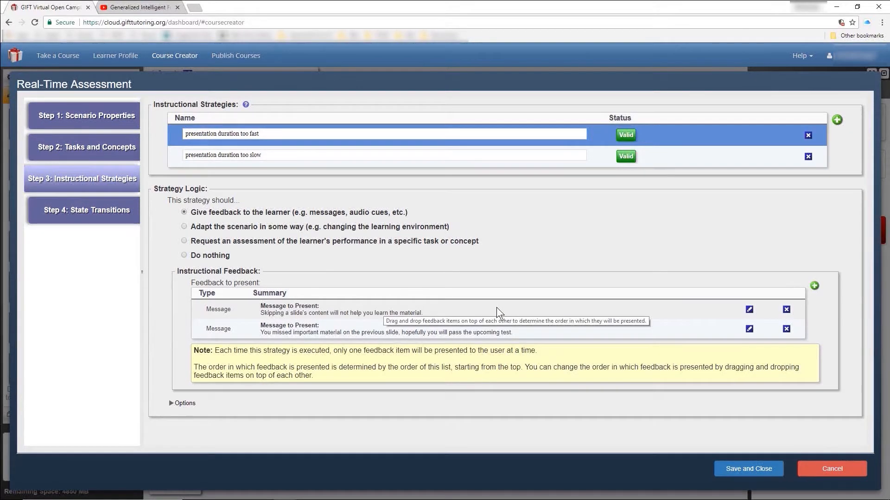
left_click(749, 310)
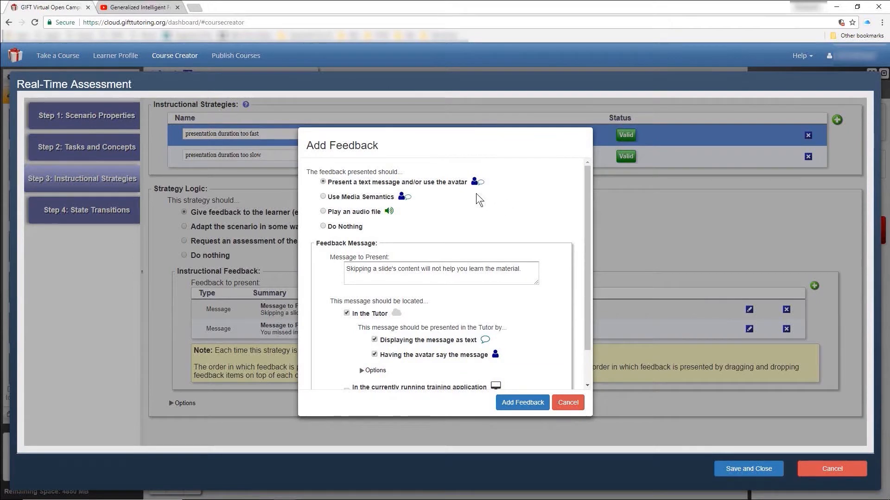
left_click_drag(587, 202, 587, 239)
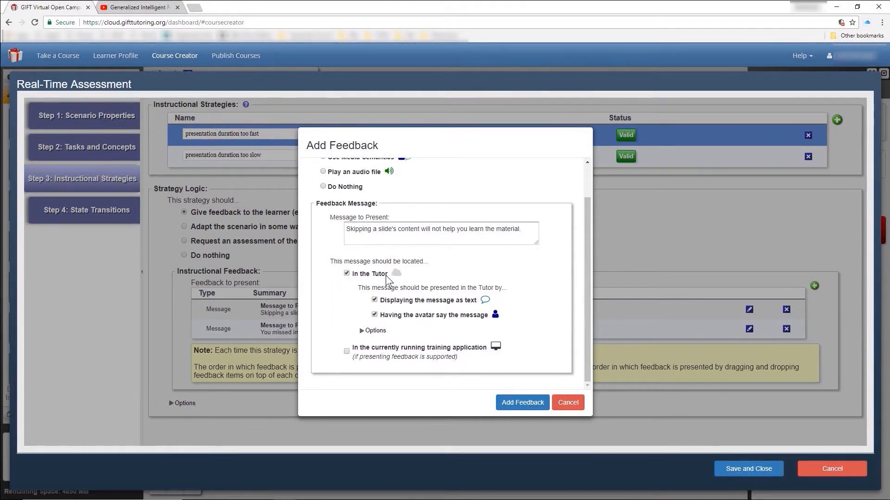
left_click(568, 402)
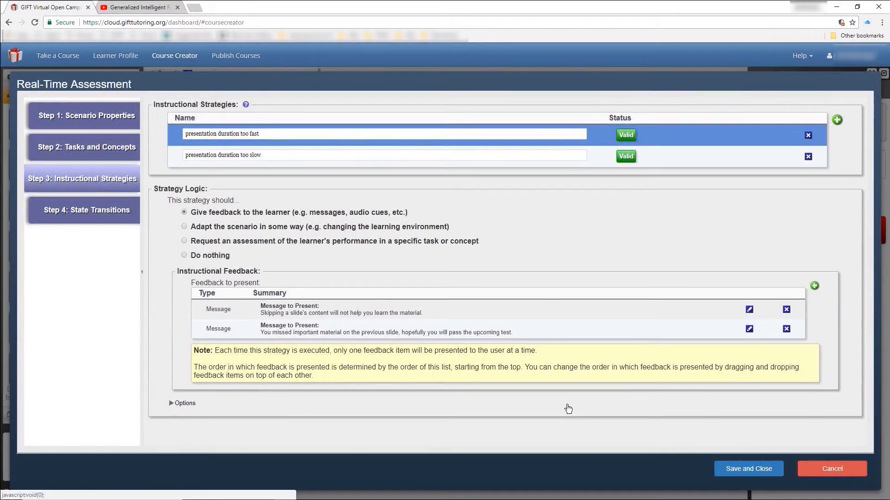
Step: Compare the over dwell and under dwell transitions, viewing over dwell's Presentation Over Dwell trigger and strategy list
left_click(108, 226)
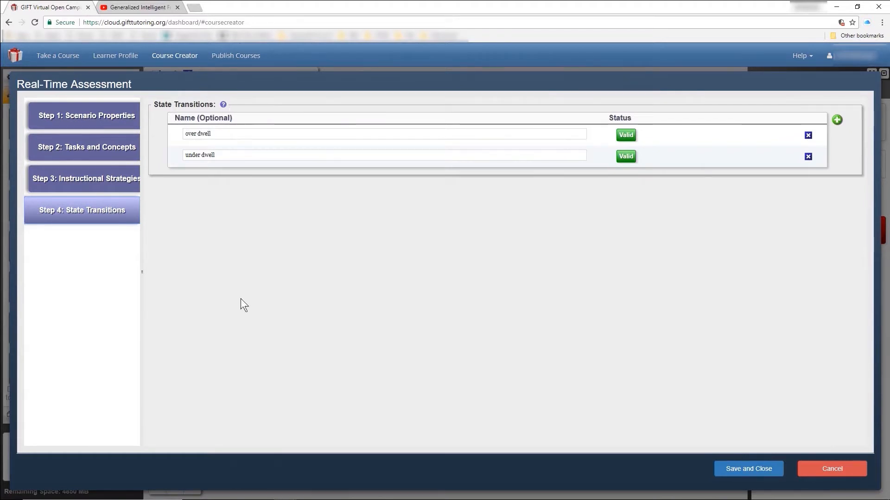
left_click(671, 140)
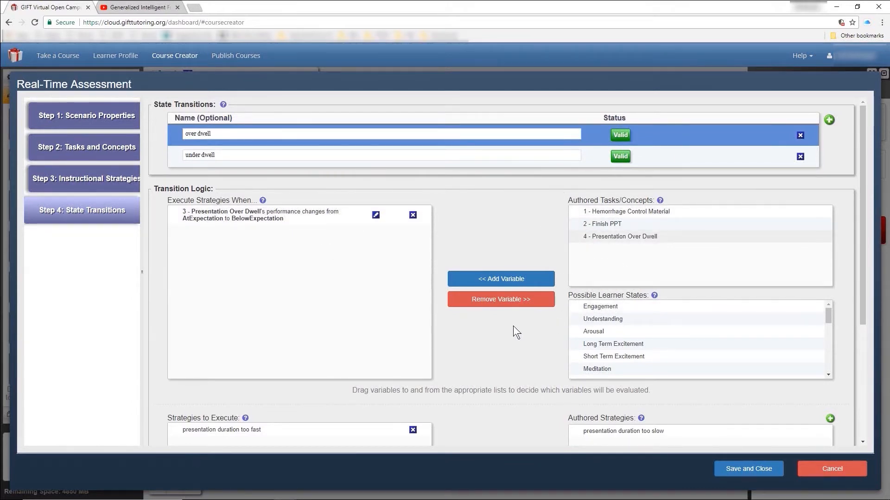
left_click(244, 305)
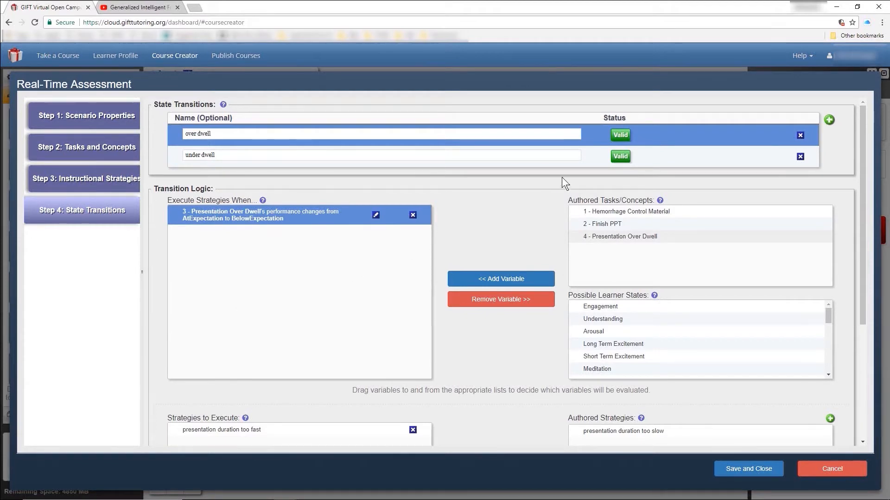
left_click(603, 156)
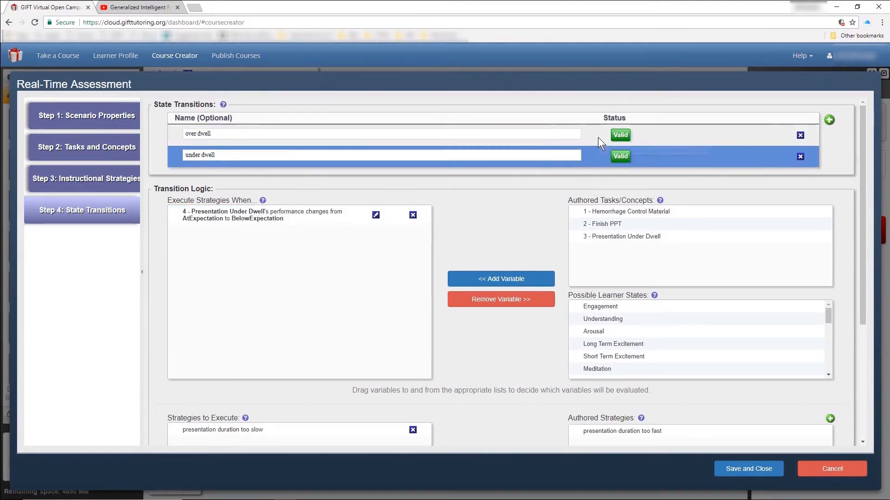
left_click(597, 137)
left_click(324, 218)
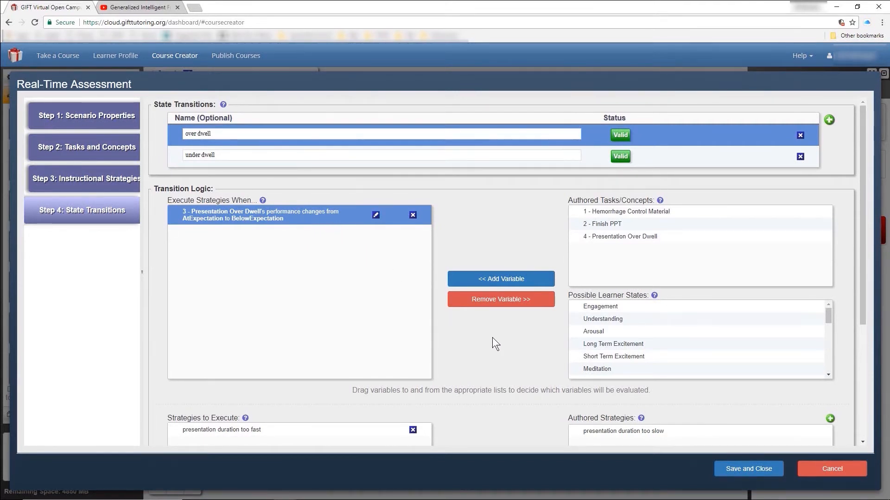
scroll(493, 337, "down", 2)
scroll(492, 337, "down", 1)
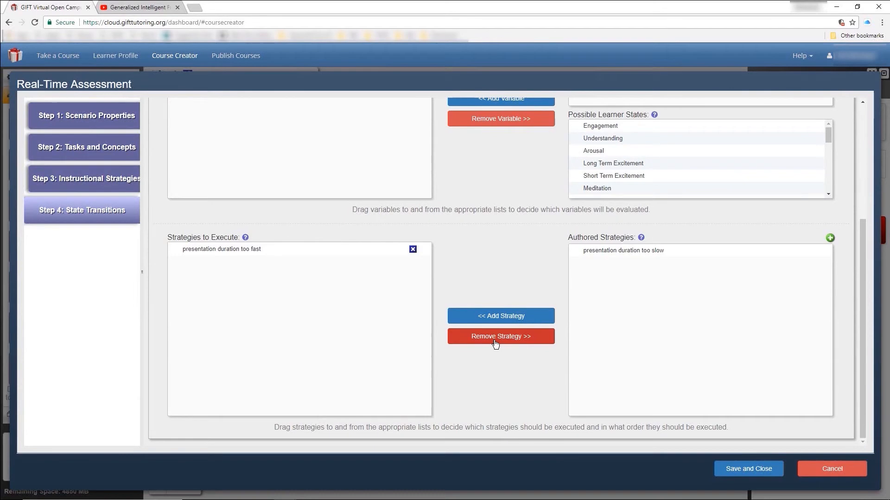
scroll(496, 344, "up", 2)
scroll(490, 342, "up", 1)
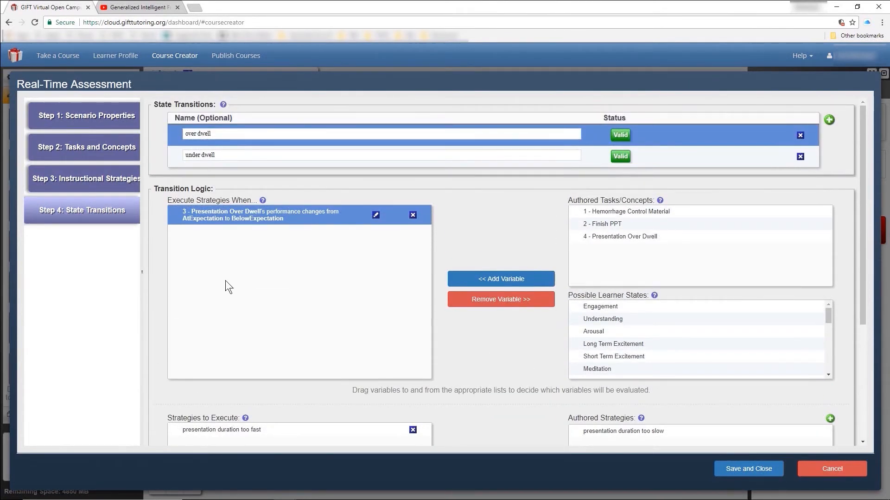
left_click(108, 130)
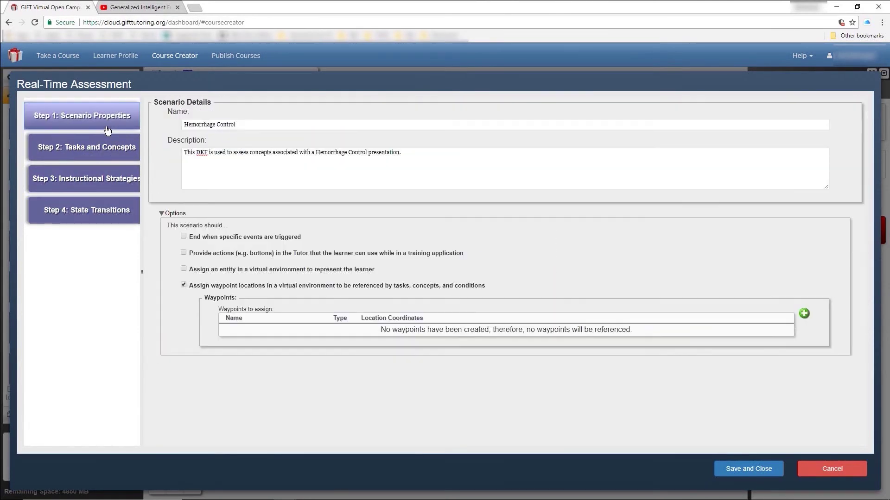
Step: Revisit the tasks/concepts, instructional strategies and state transitions steps, then cancel out of the editor
left_click(103, 154)
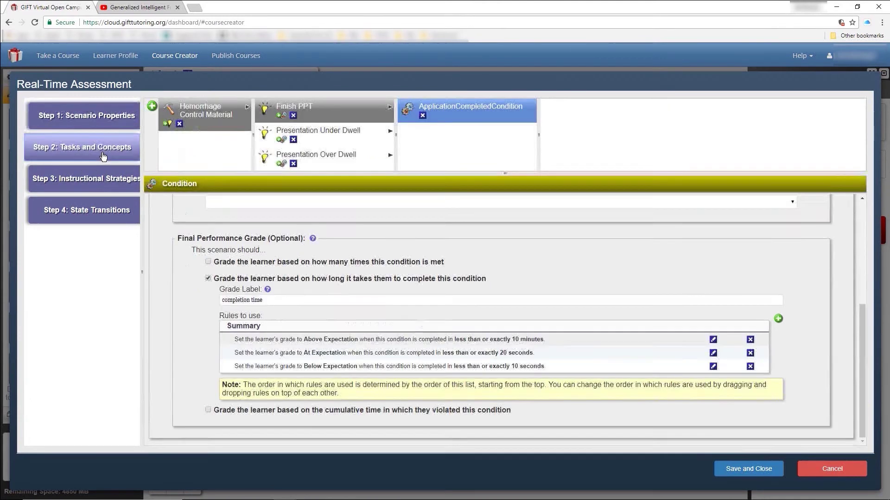
left_click(106, 194)
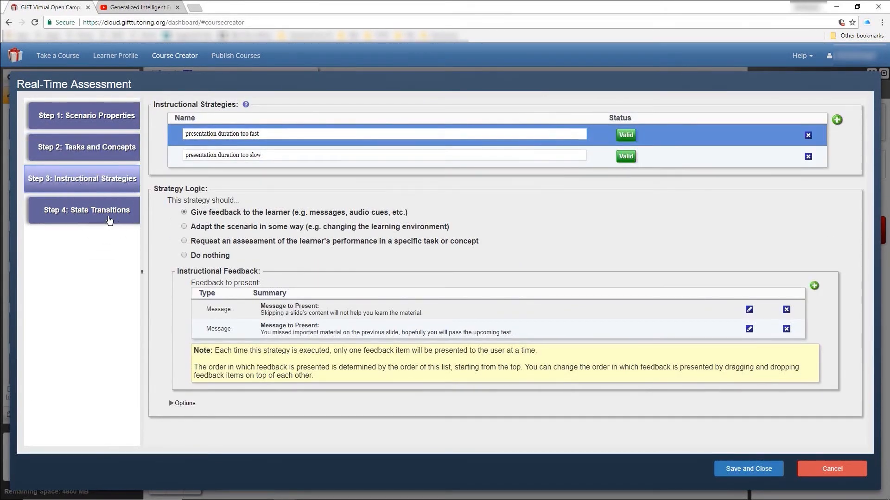
left_click(109, 221)
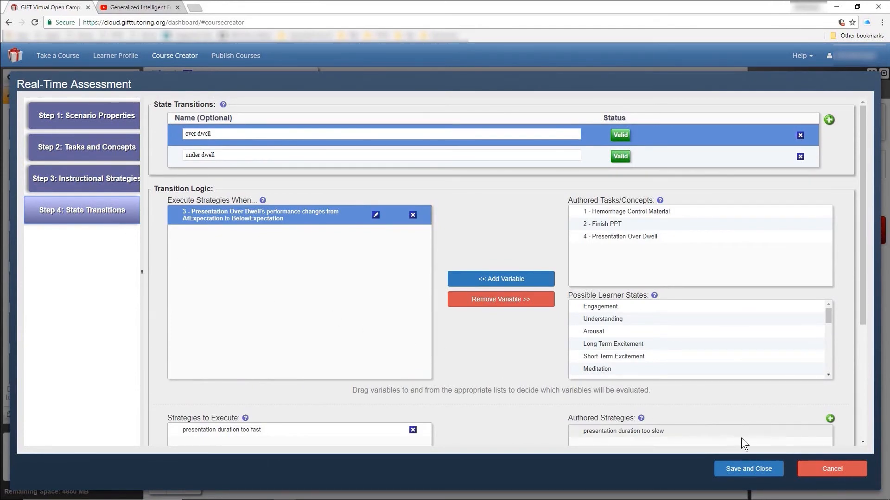
left_click(817, 473)
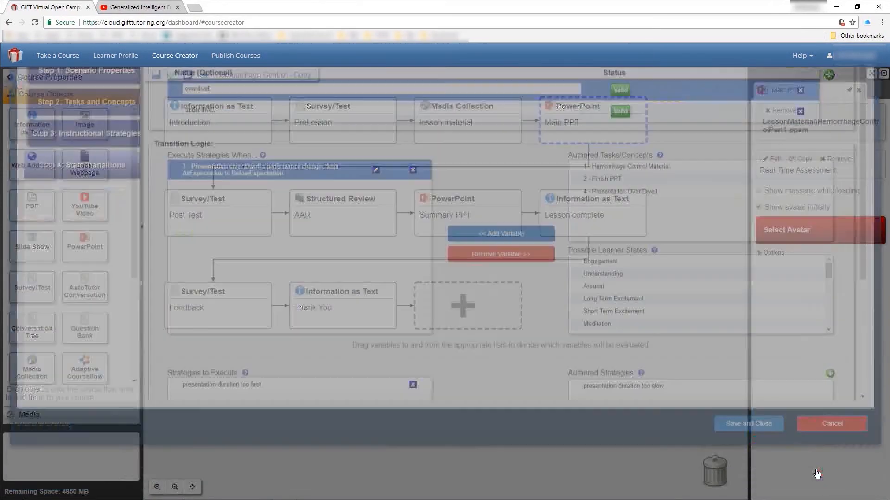